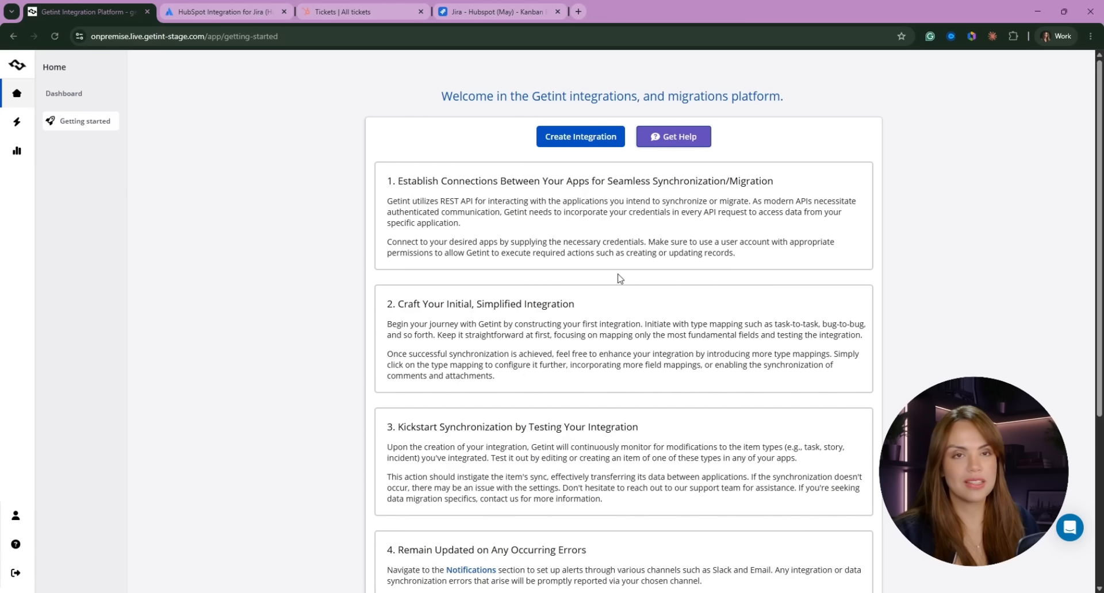
- Create a Continuous Sync integration and choose Jira as its first app
click(567, 141)
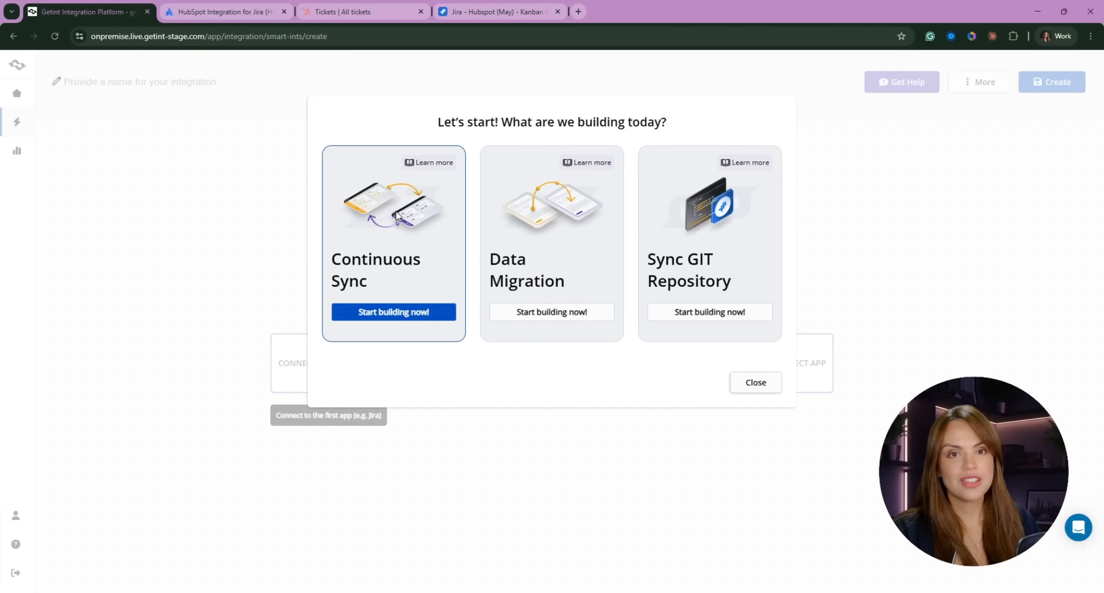
click(400, 217)
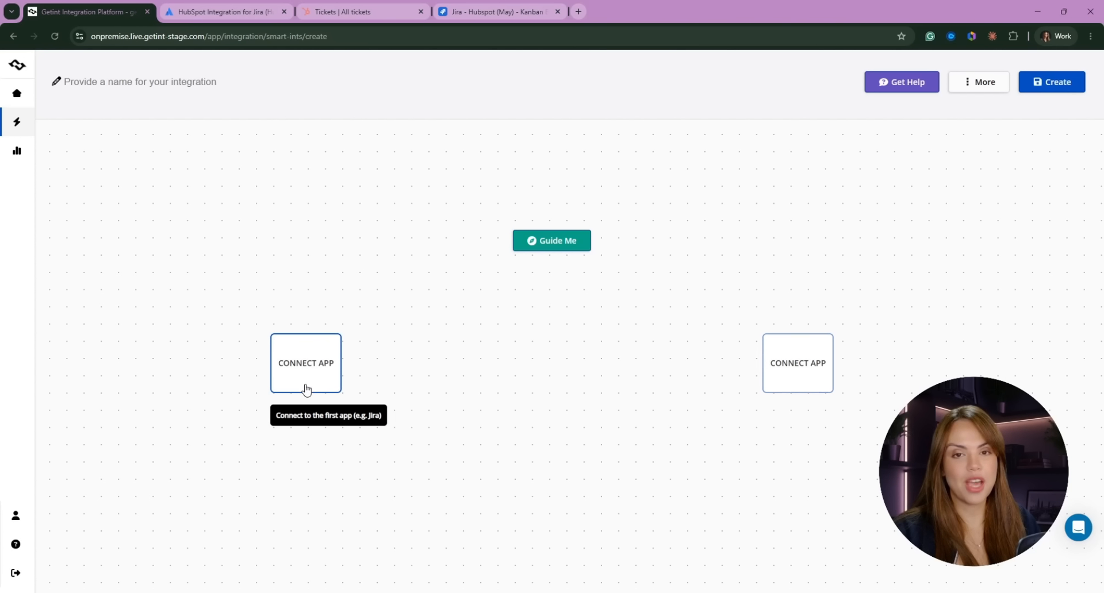
click(311, 368)
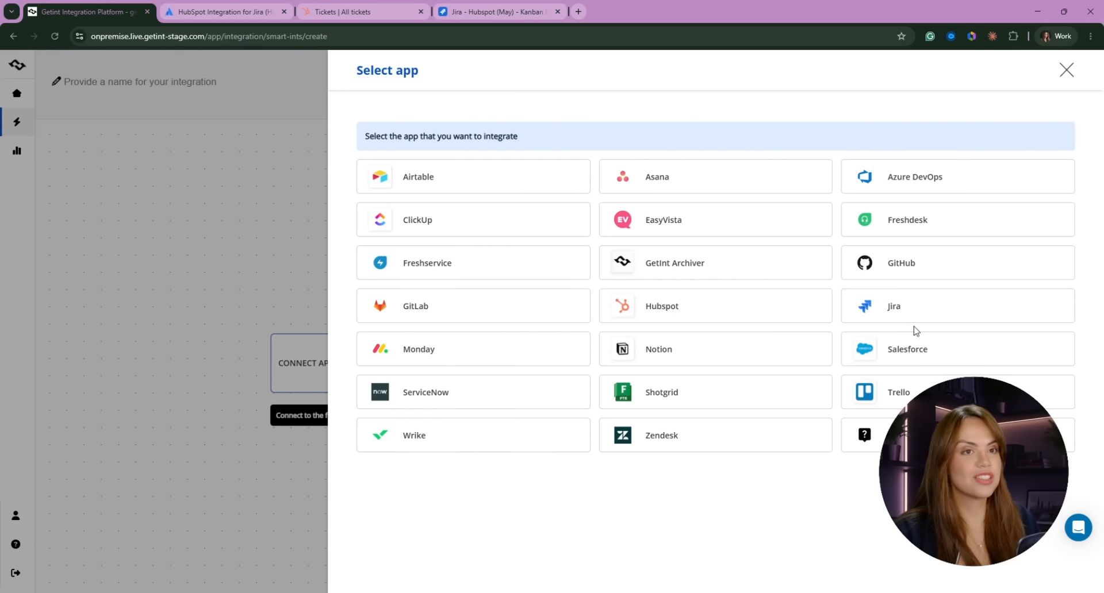
click(890, 302)
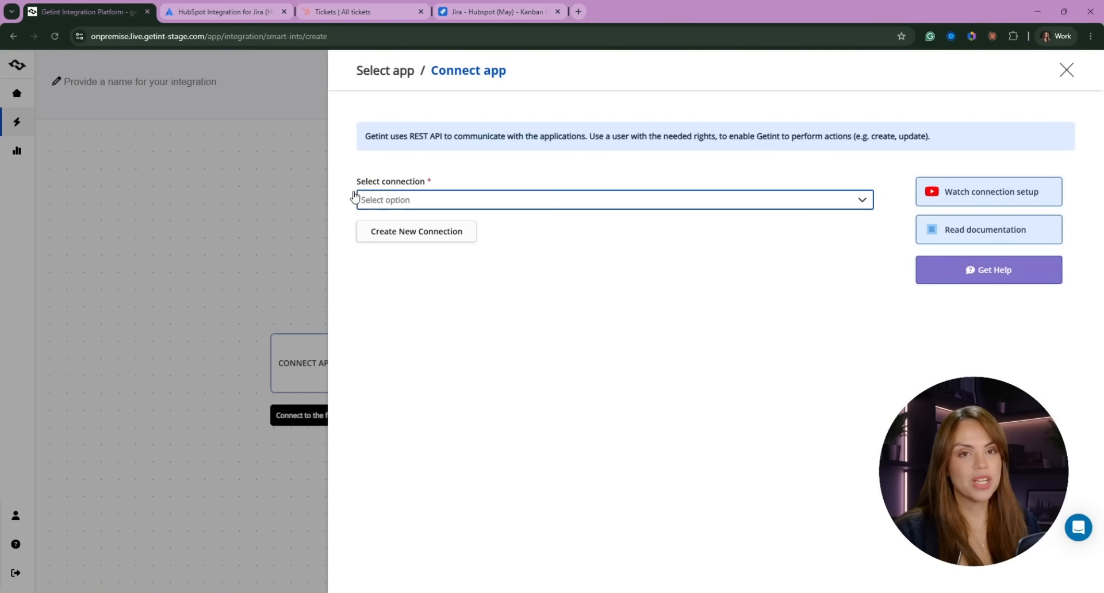
- Start a new Jira connection with the Atlassian login and authorize Getint's access on getint-dev.atlassian.net
click(428, 245)
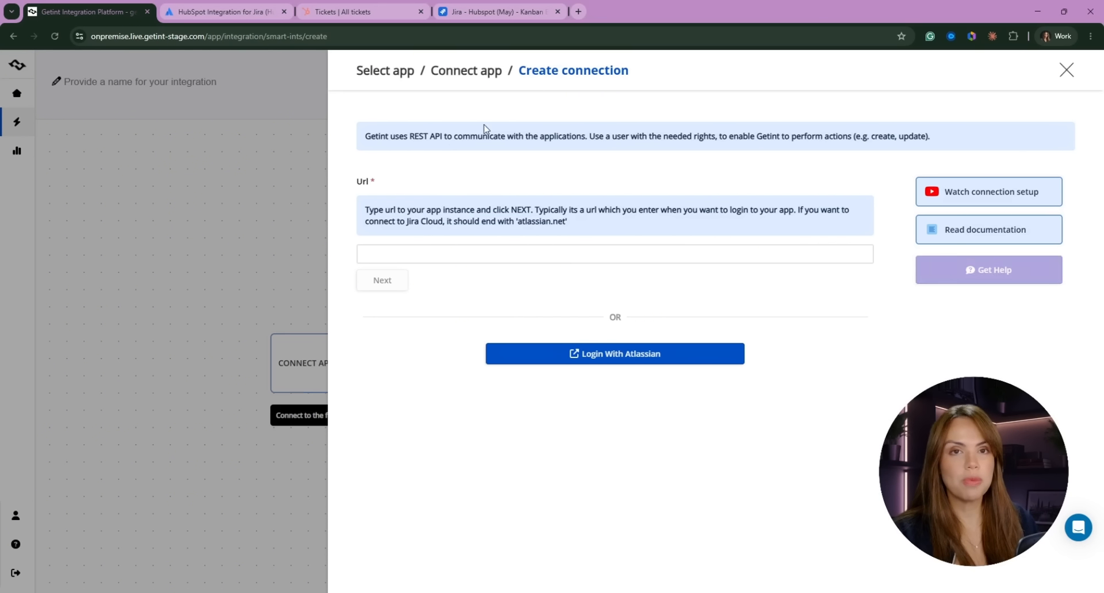
click(378, 257)
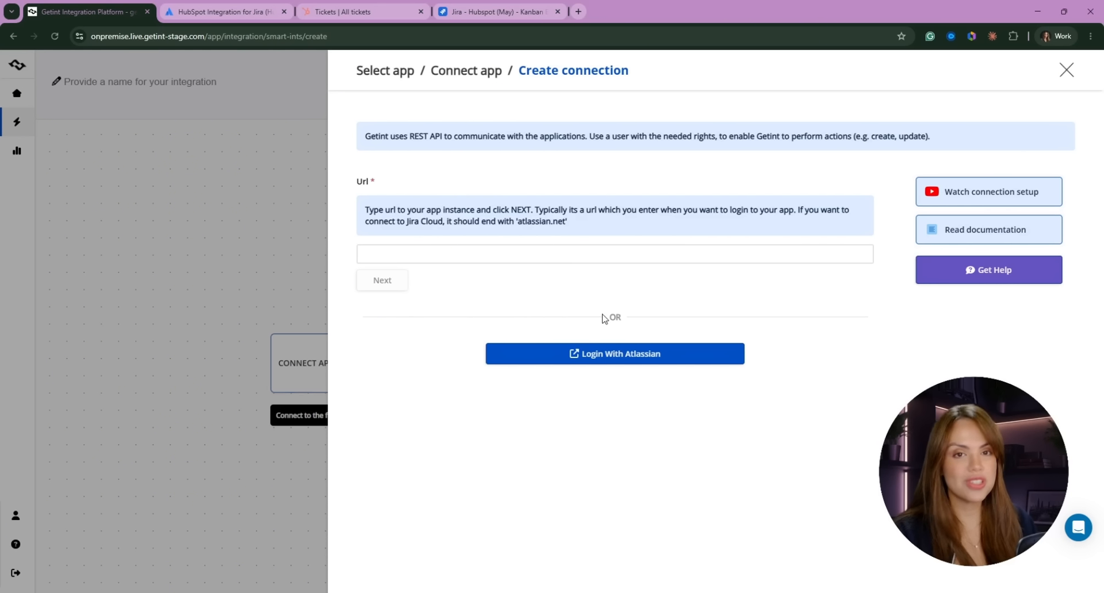
click(618, 355)
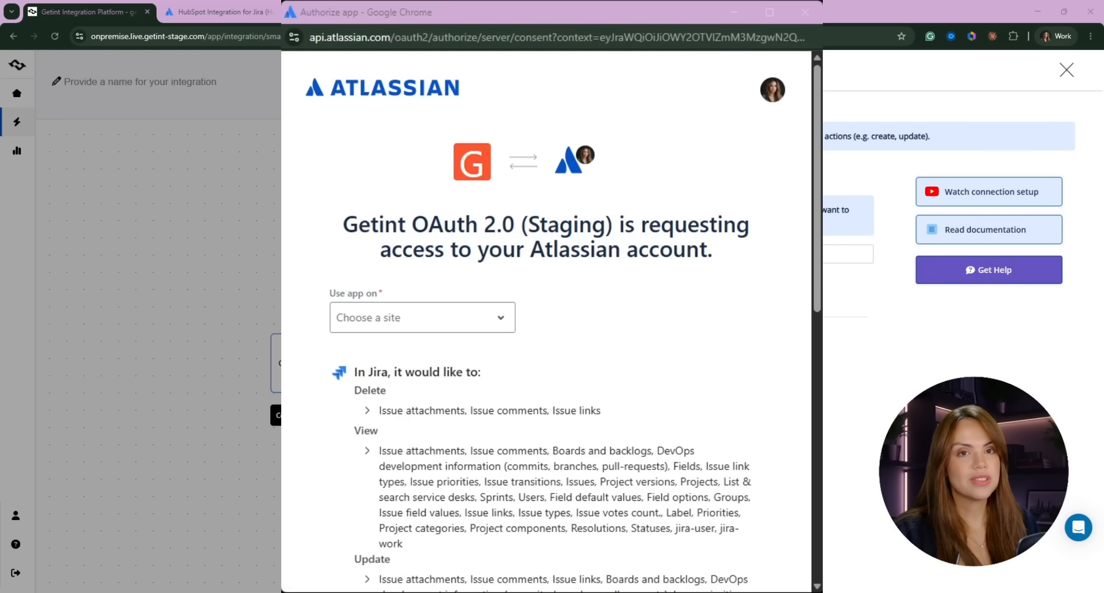
click(482, 321)
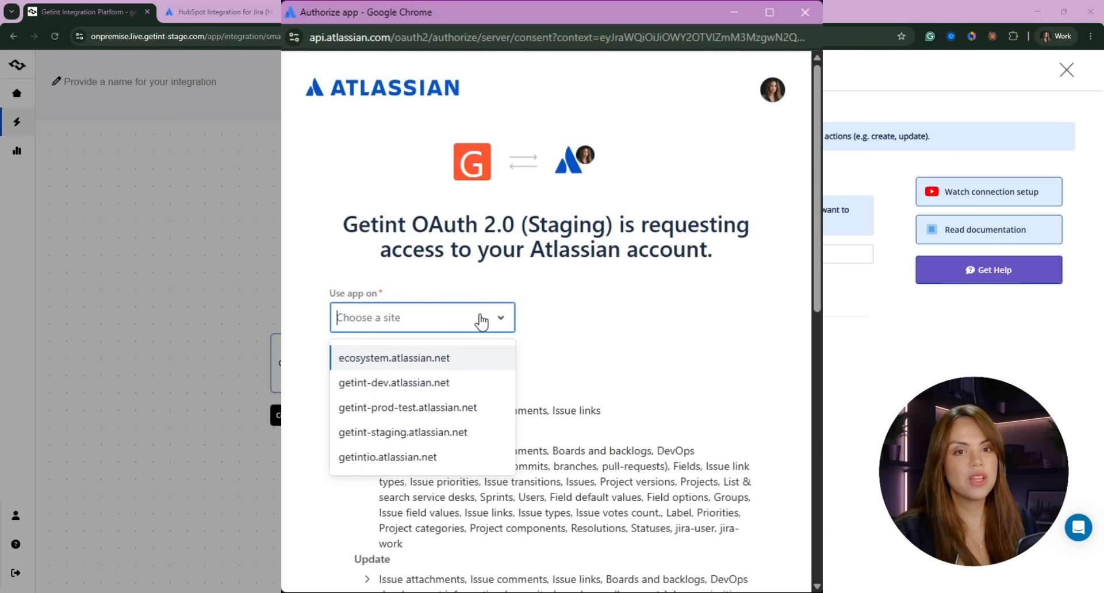
click(395, 383)
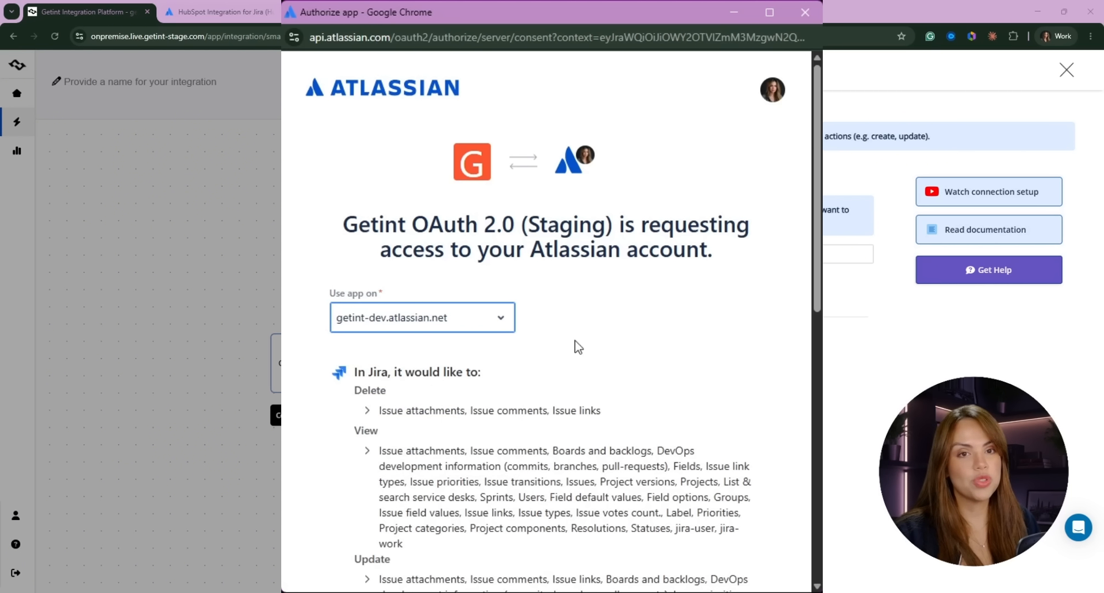
scroll(719, 370, down, 5)
scroll(721, 372, down, 5)
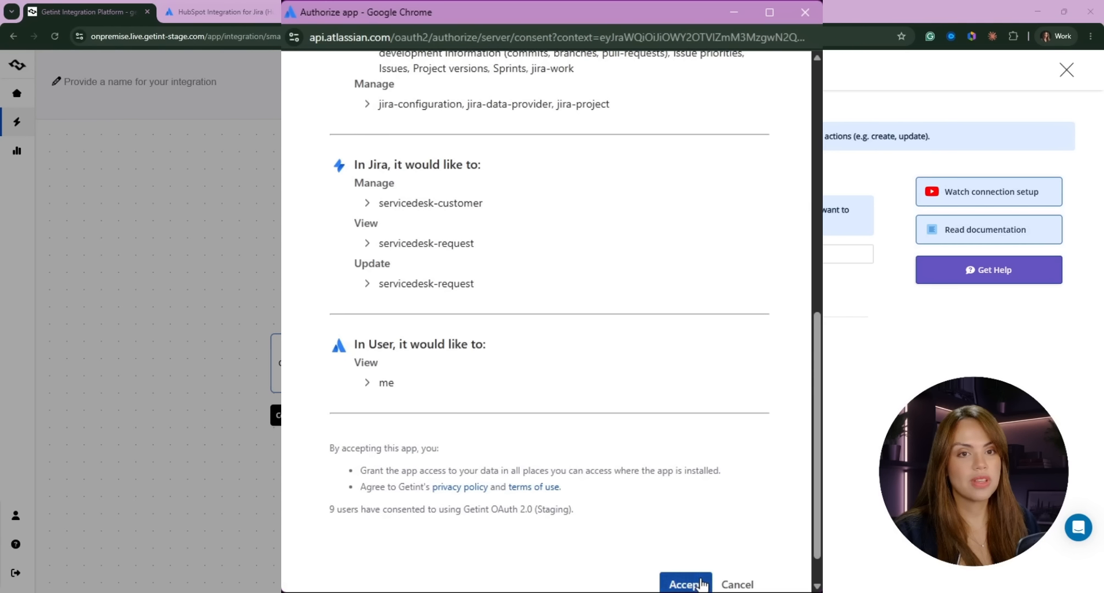
click(699, 580)
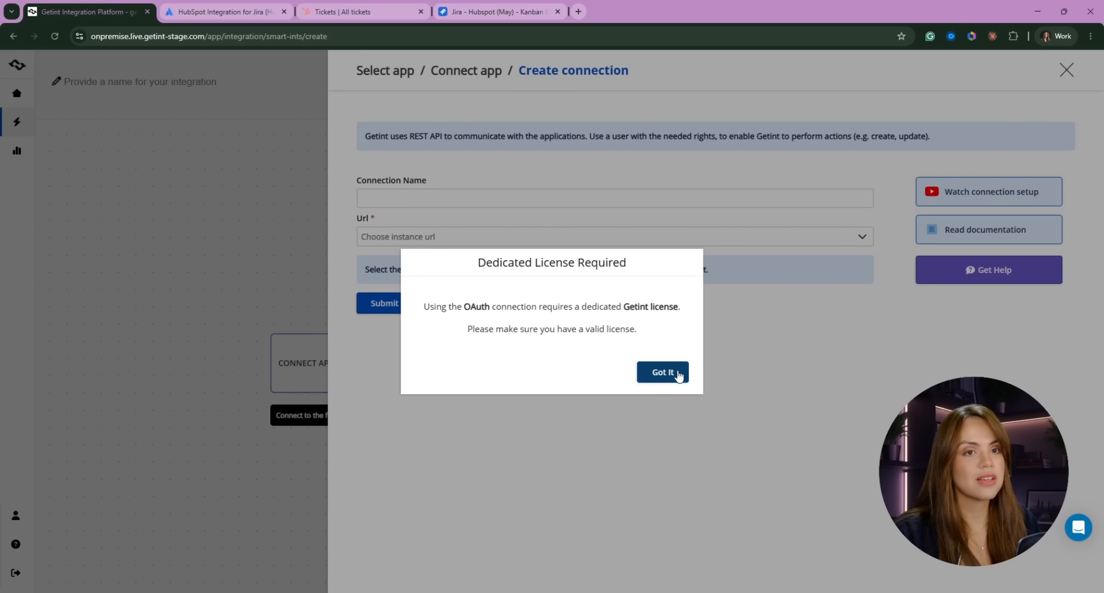
click(652, 372)
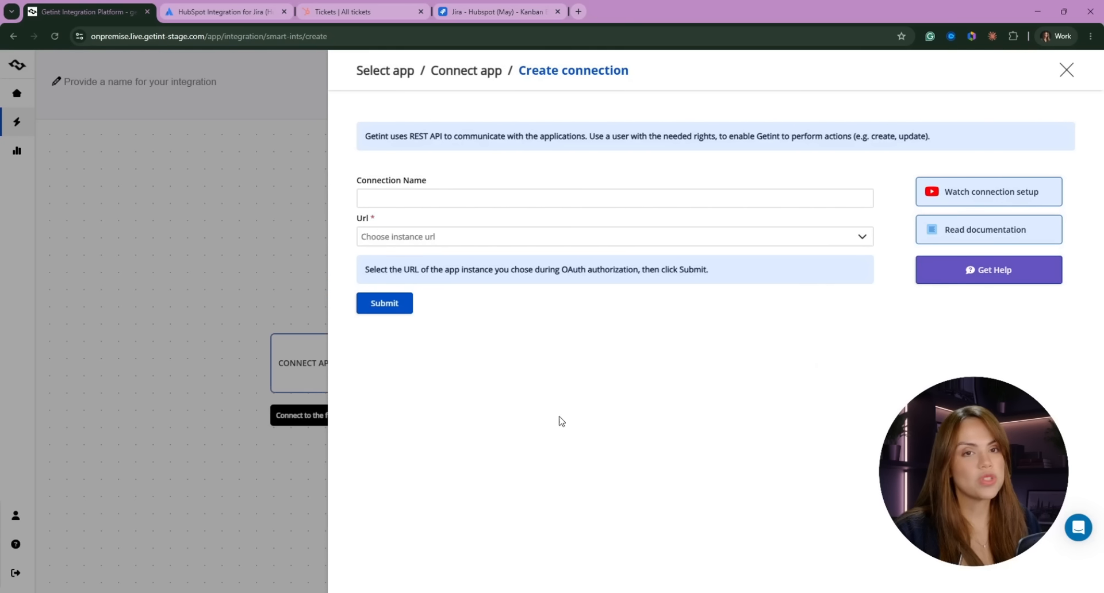
click(411, 201)
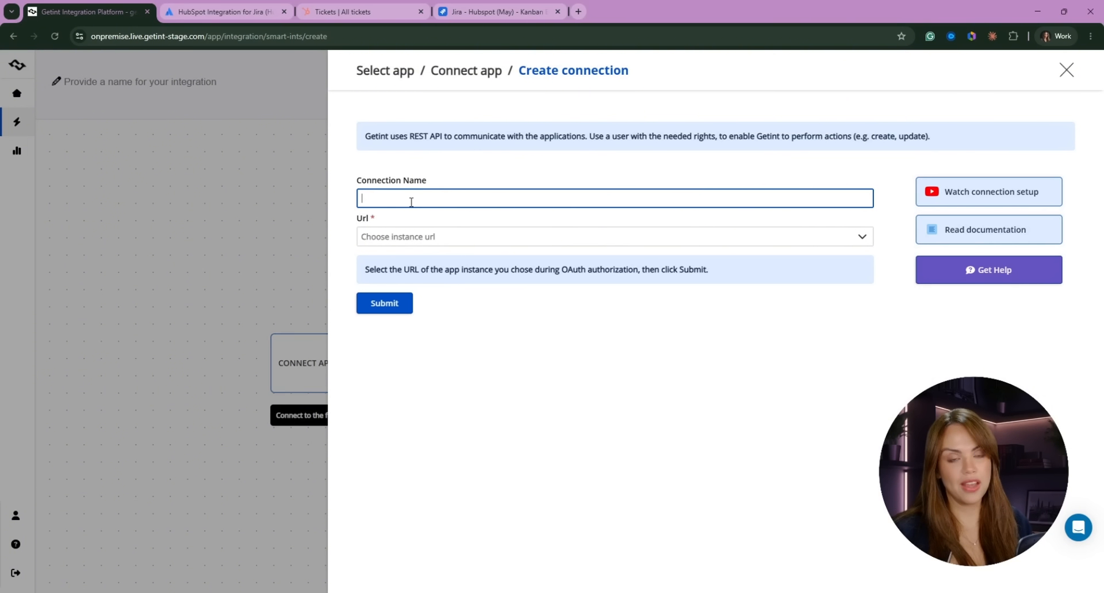
text(por)
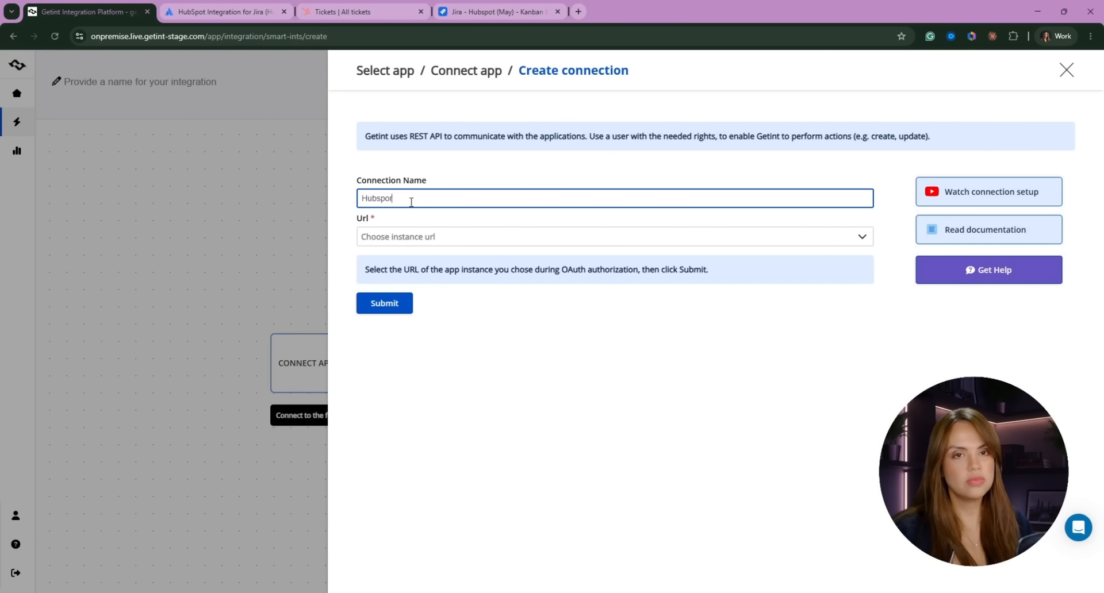
text( Demo)
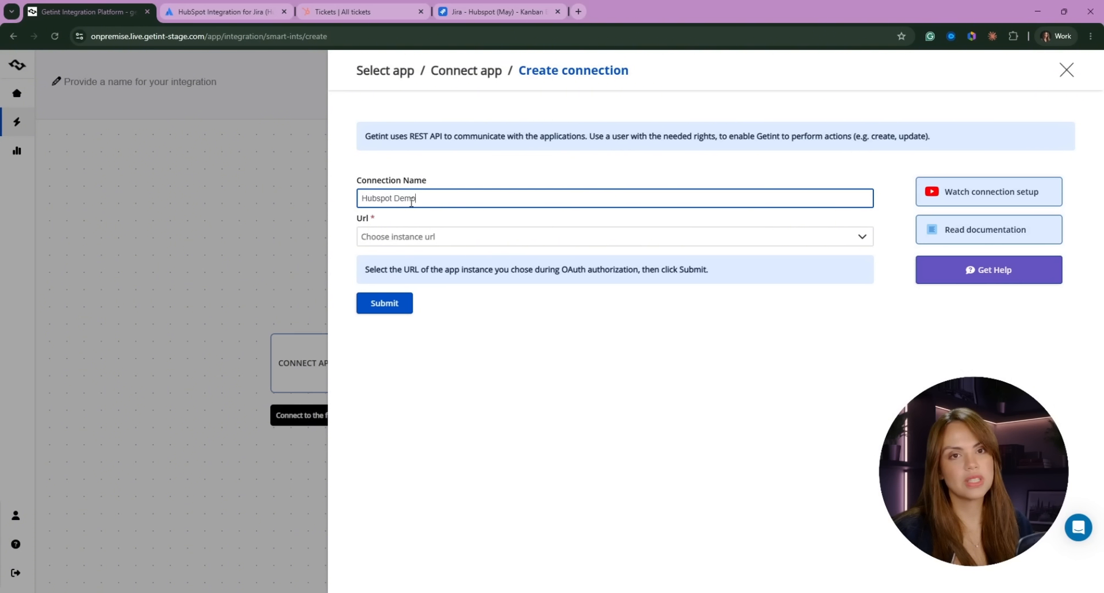
click(420, 237)
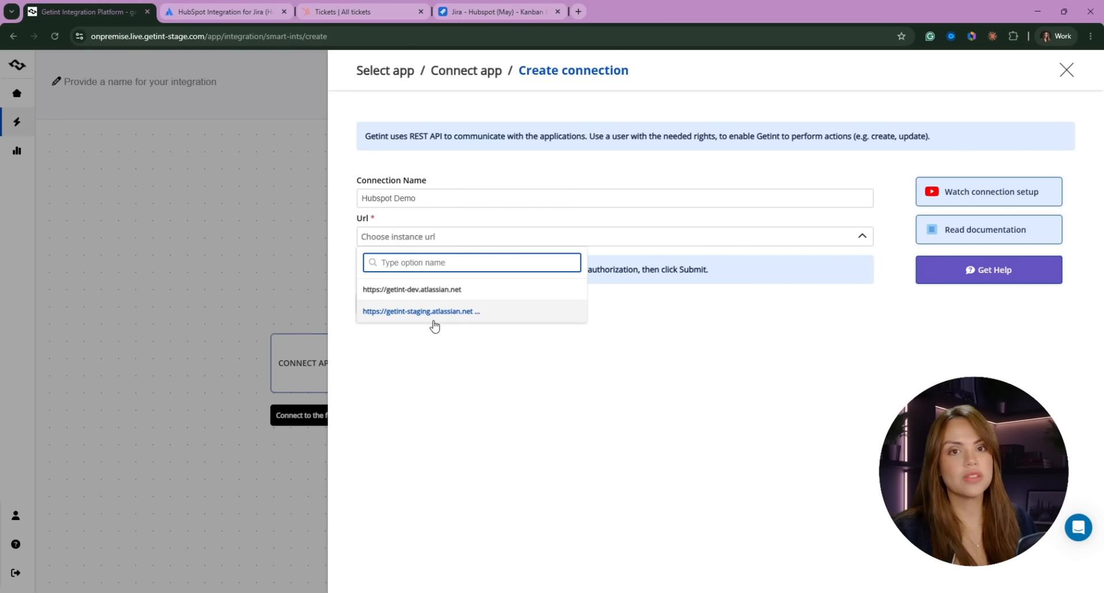
click(435, 312)
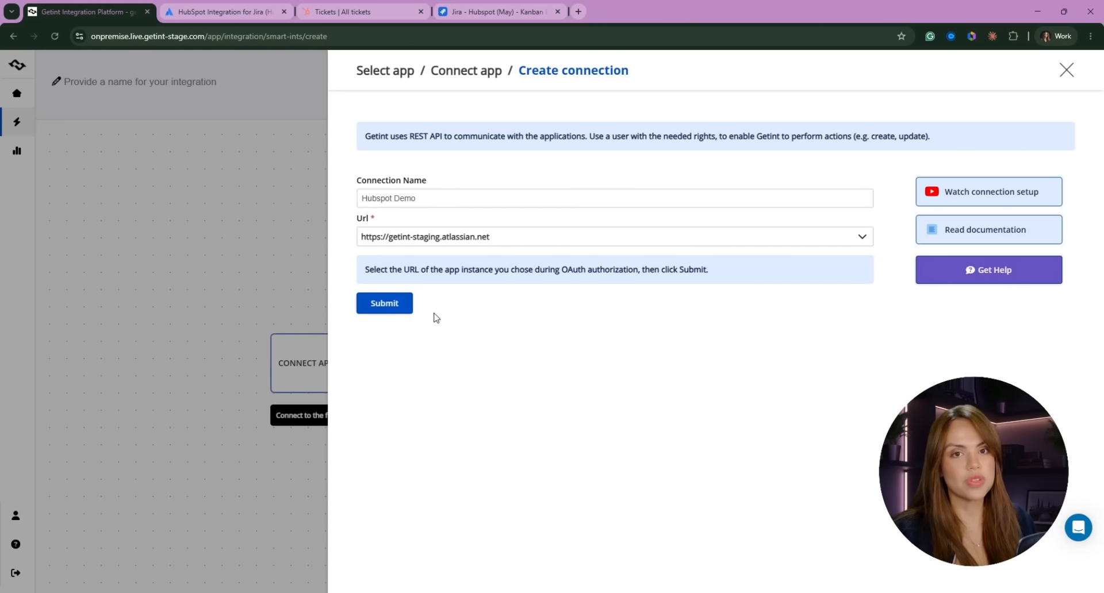
click(393, 308)
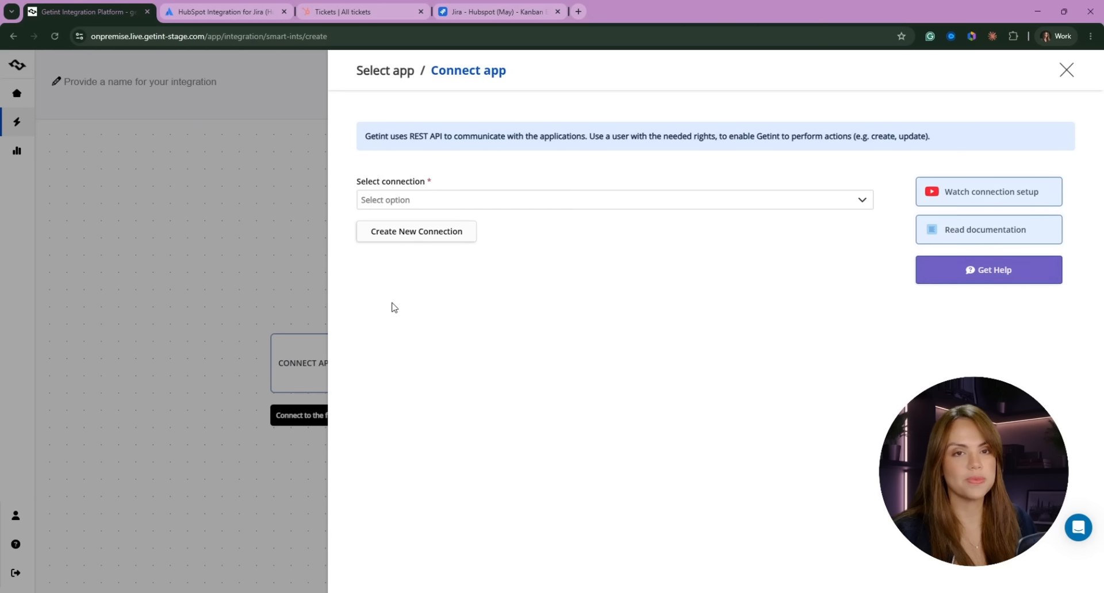
- Select the existing Jira connection Demo for Hubspot for the first app
click(450, 201)
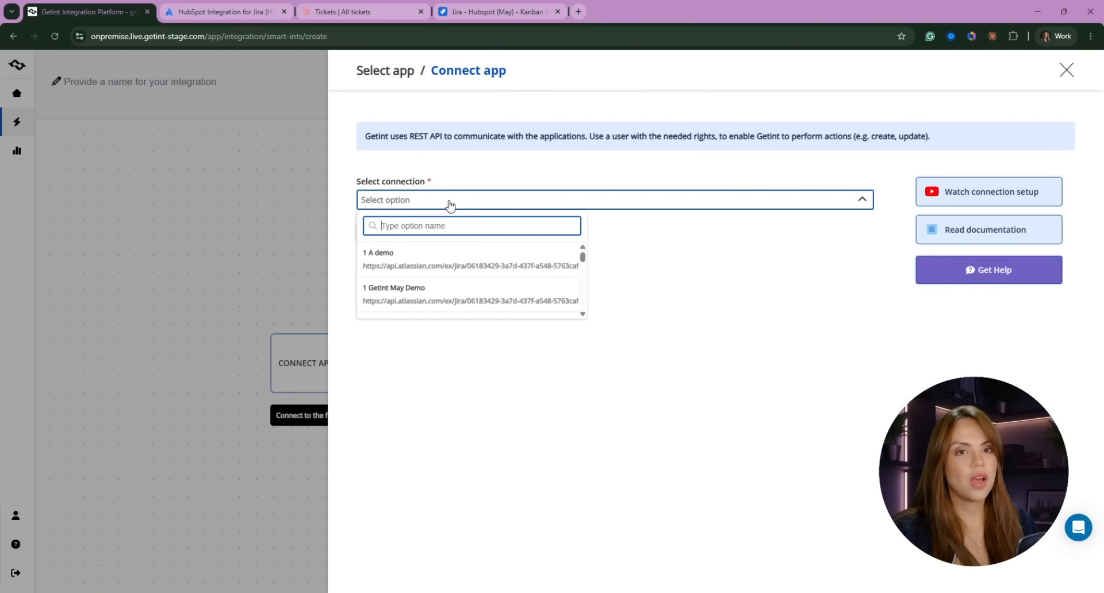
scroll(471, 275, down, 1)
scroll(483, 279, down, 5)
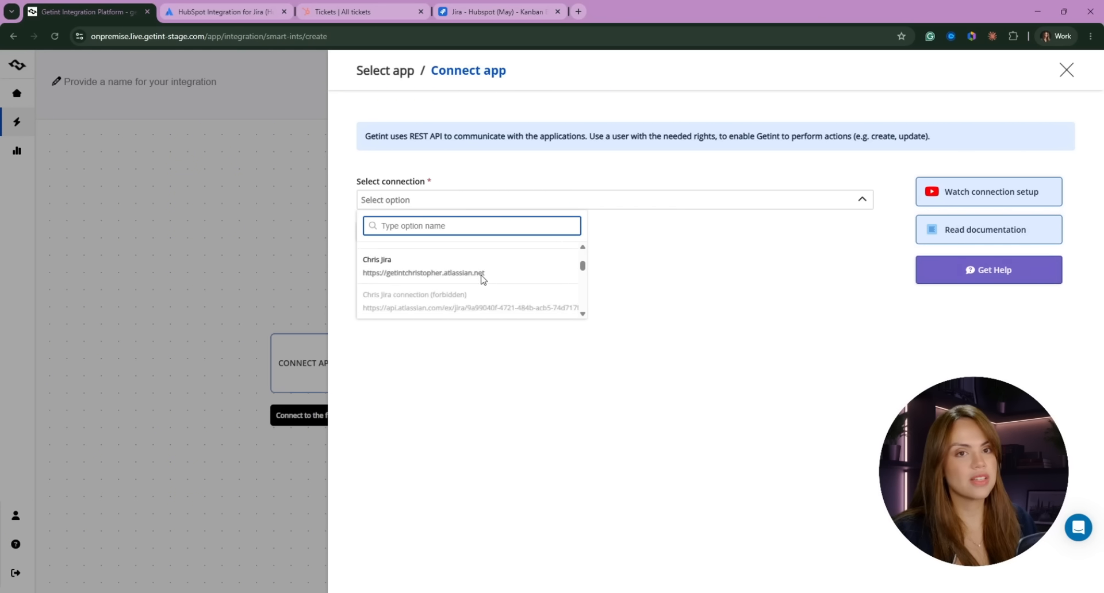
scroll(482, 280, down, 6)
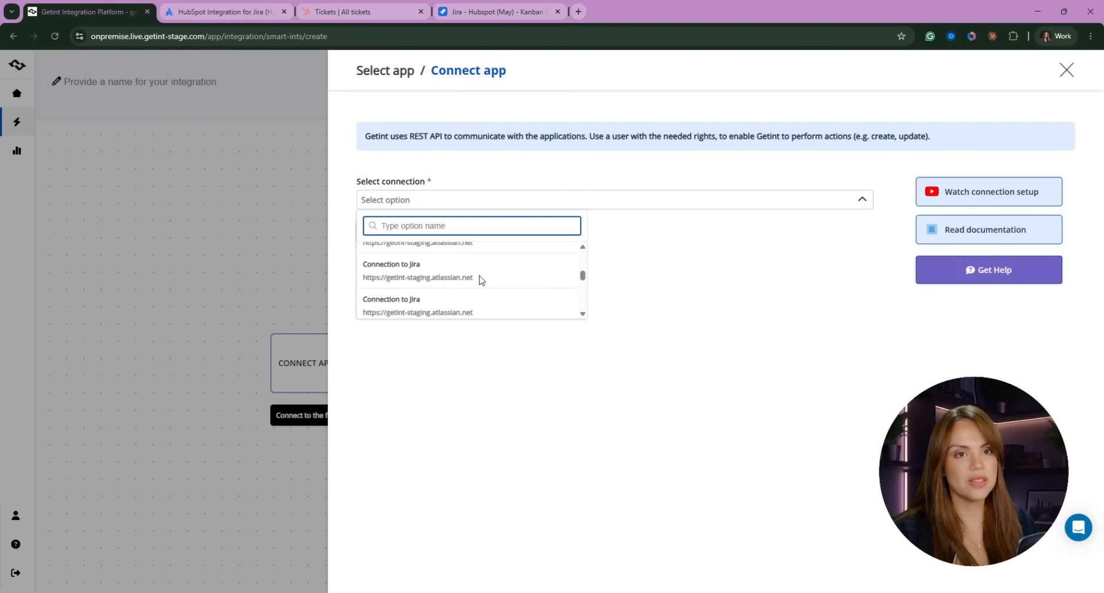
click(401, 300)
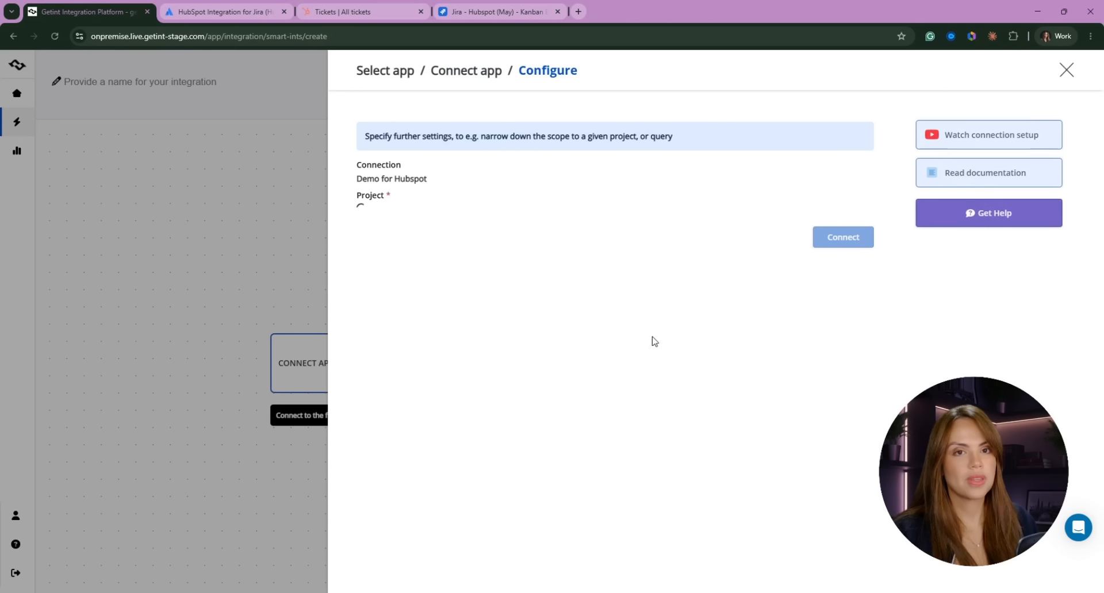
- Set the Jira project to Jira - Hubspot (May) and connect the app
click(409, 228)
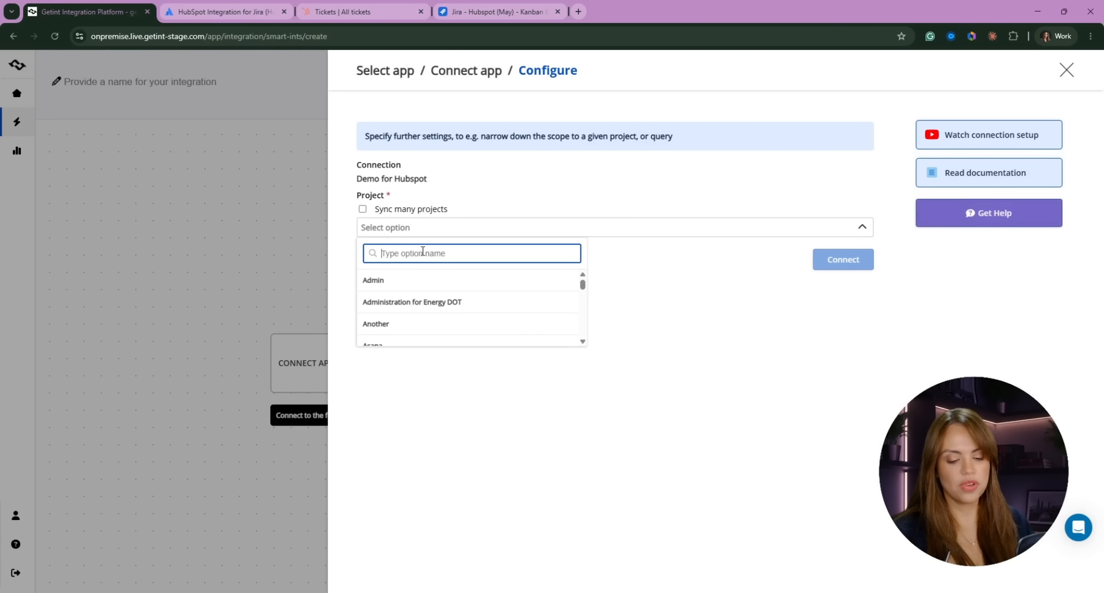
text(Hubspo)
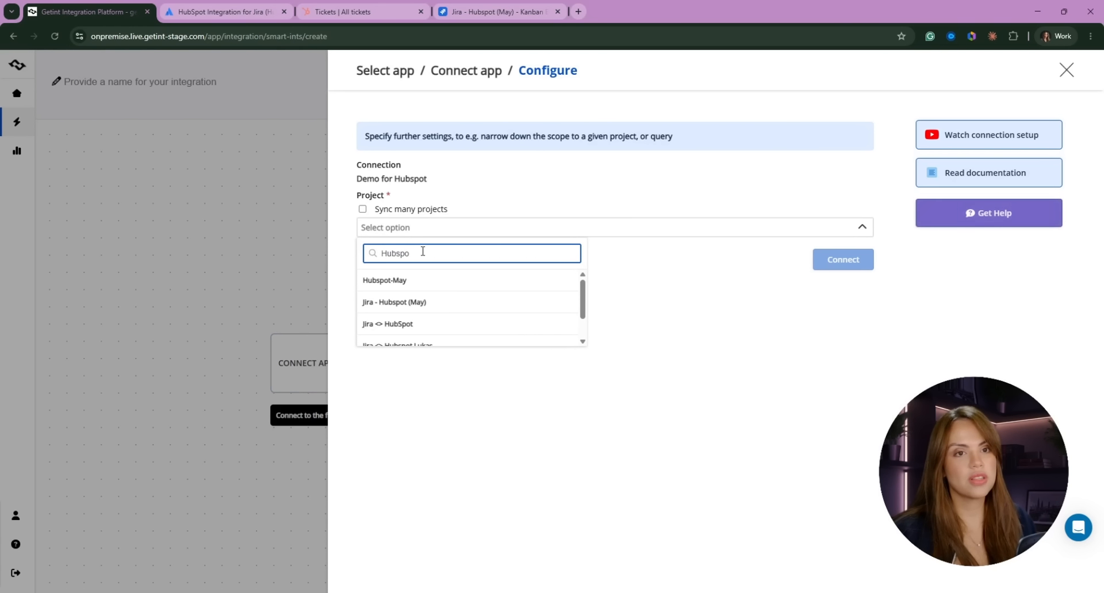
click(428, 303)
click(843, 239)
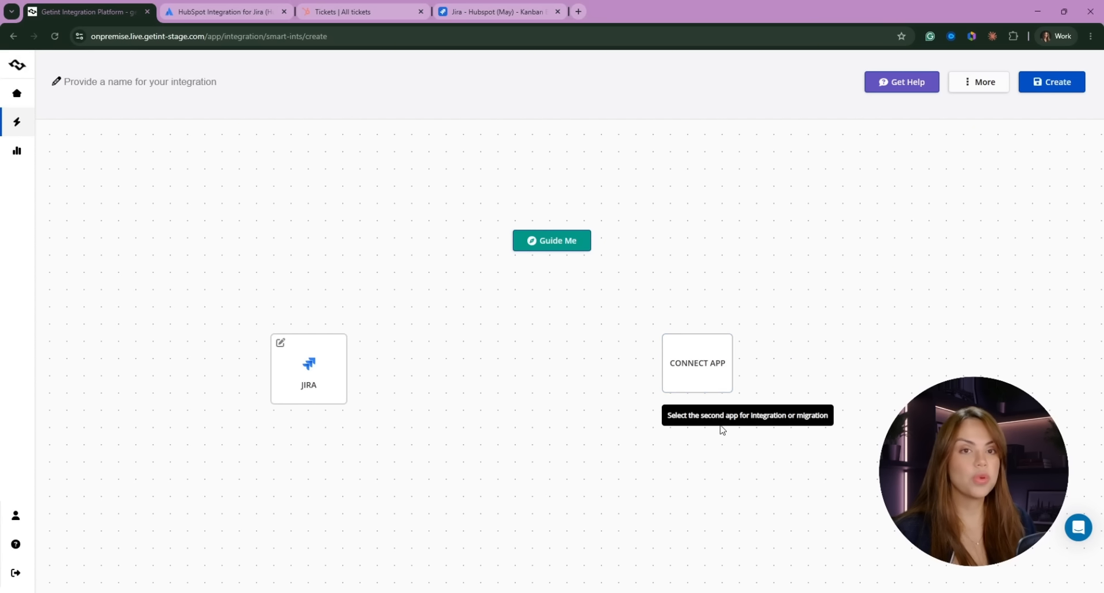
- Choose Hubspot as the second app, view its new connection form and return to the connection selection
click(697, 374)
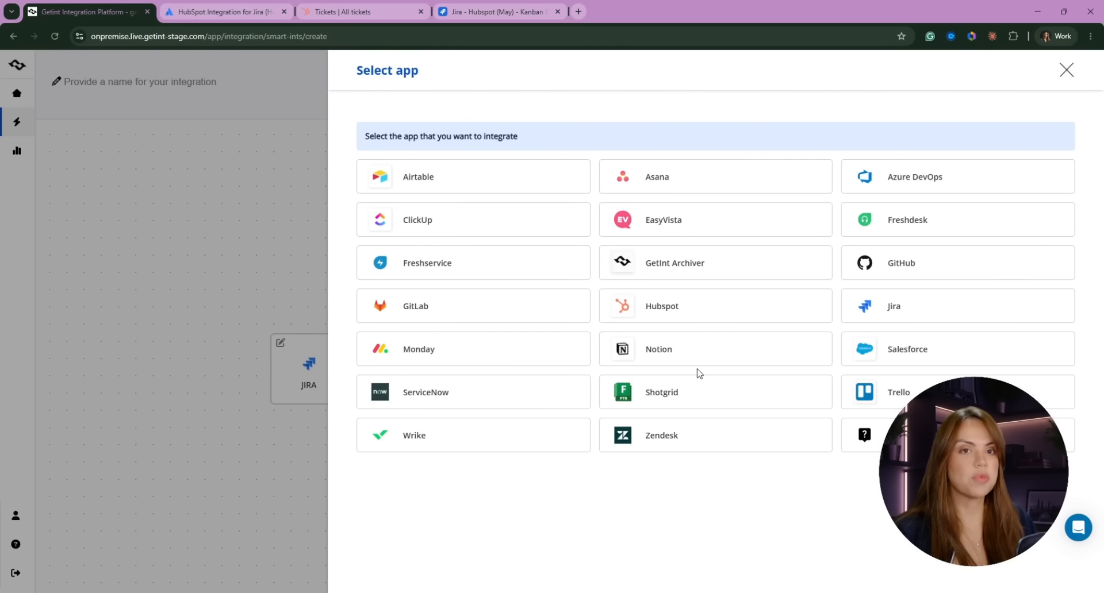
click(677, 309)
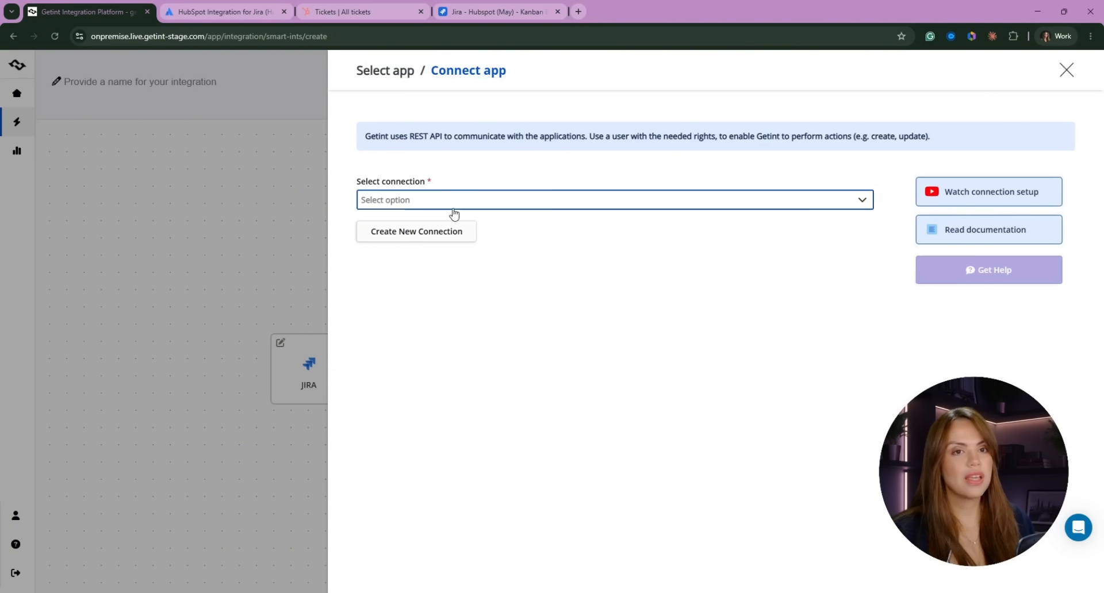
click(431, 246)
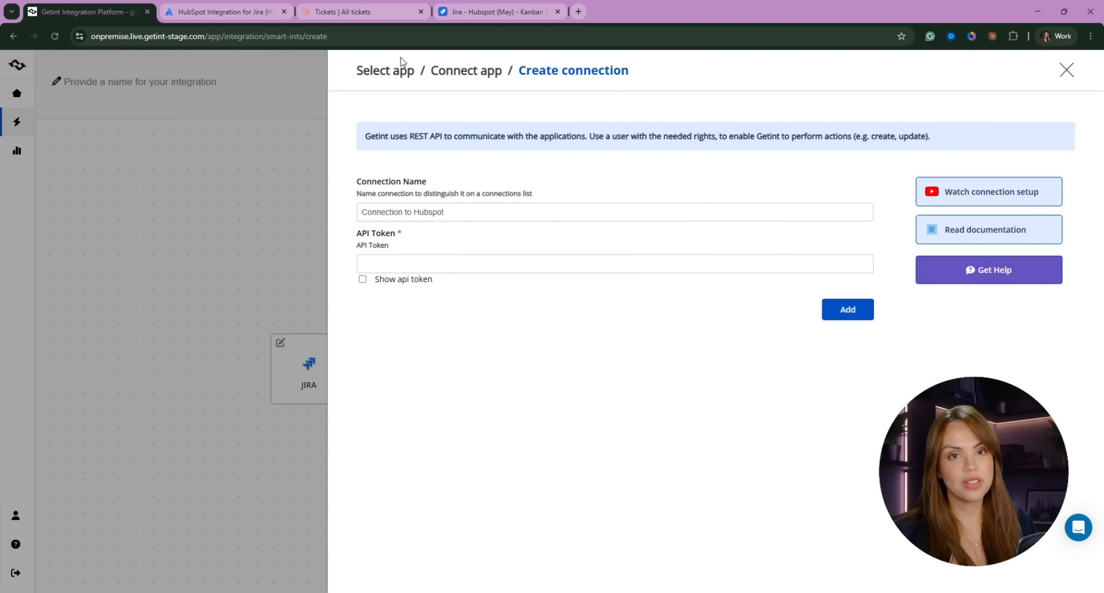
click(457, 71)
- Select an existing Connection to Hubspot for the second app and connect it
click(418, 201)
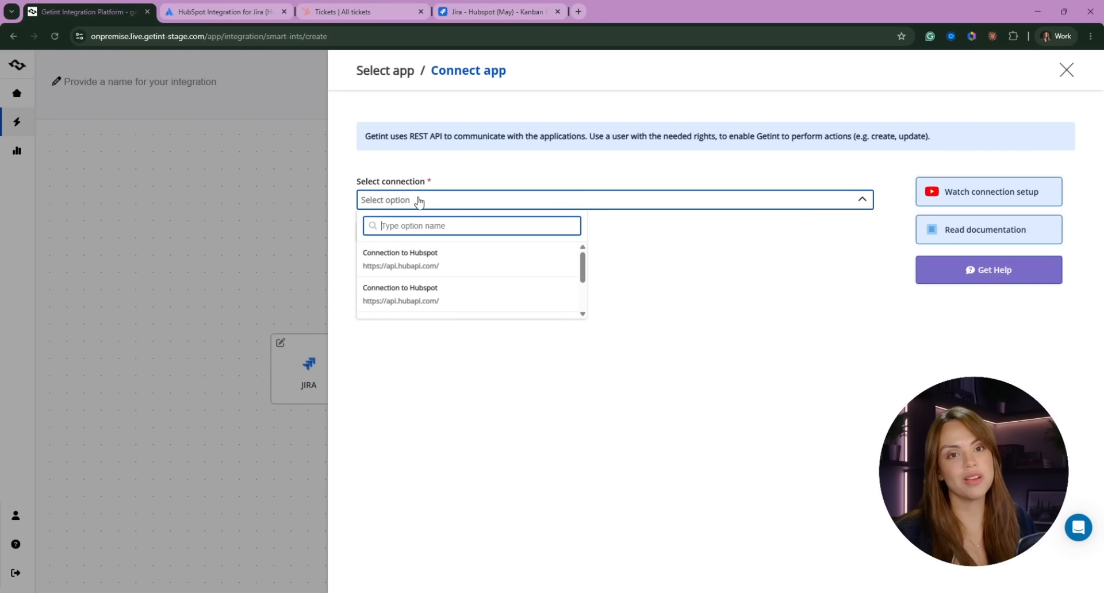
scroll(458, 278, down, 1)
click(433, 268)
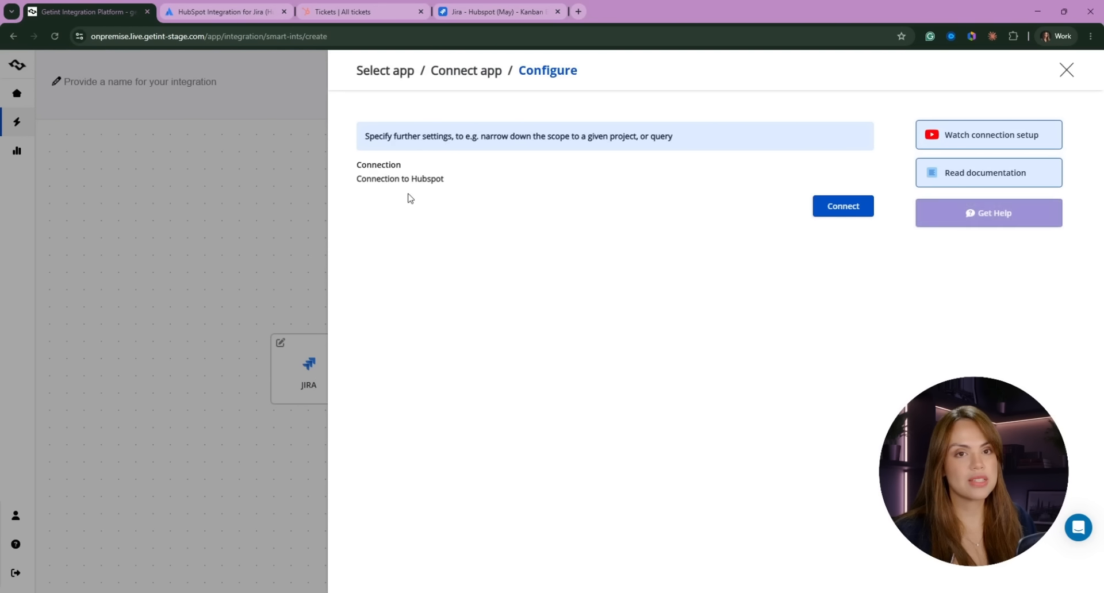
click(860, 205)
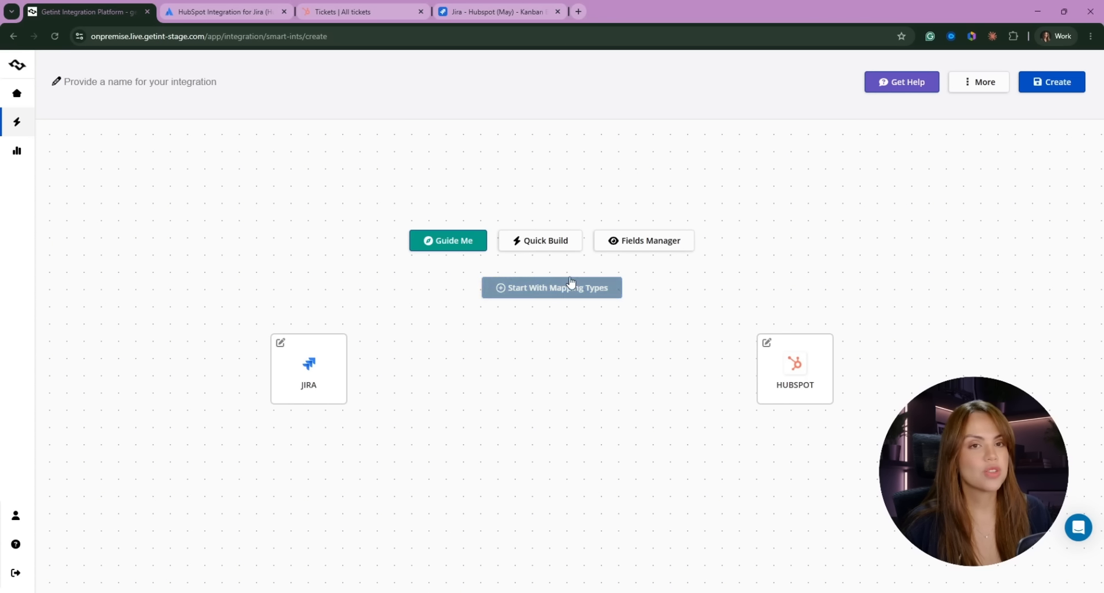
- Start mapping the item types and set the Hubspot type to Ticket
click(540, 290)
click(599, 259)
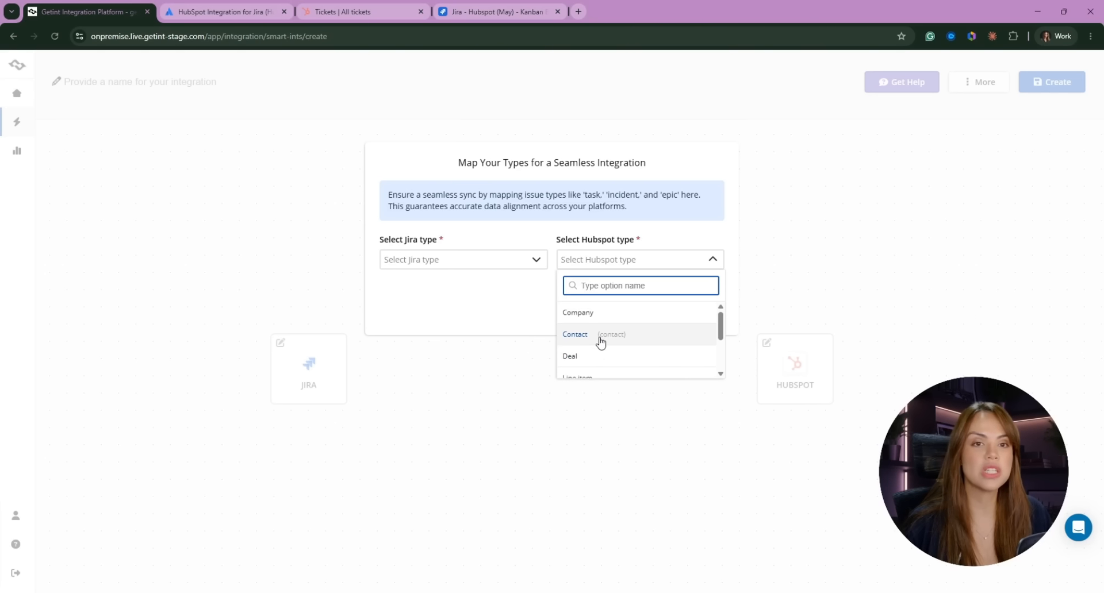
scroll(598, 342, down, 1)
scroll(603, 340, down, 1)
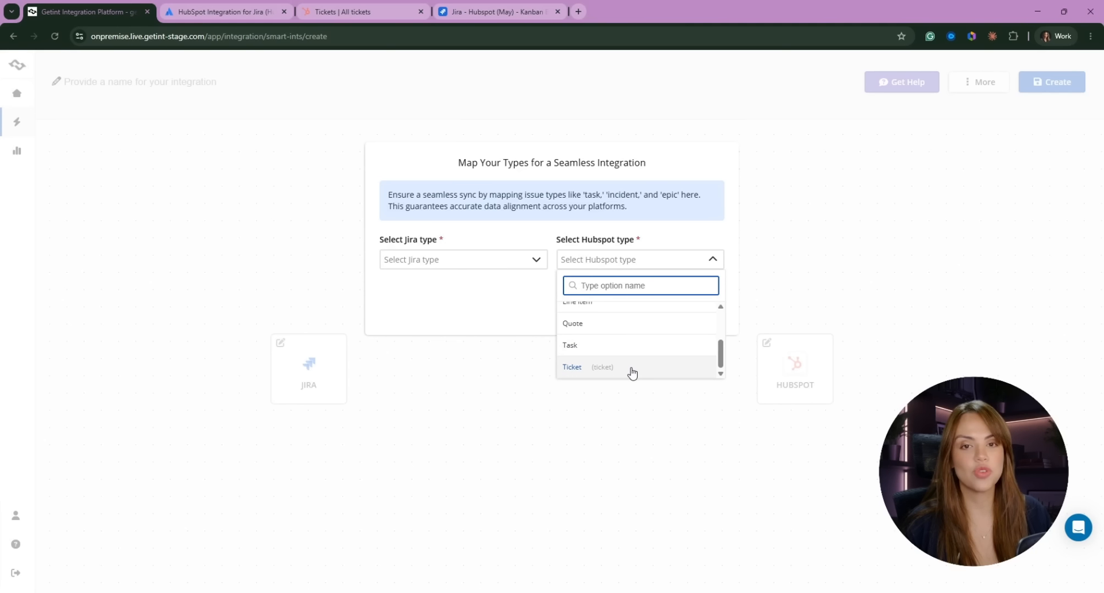
click(586, 370)
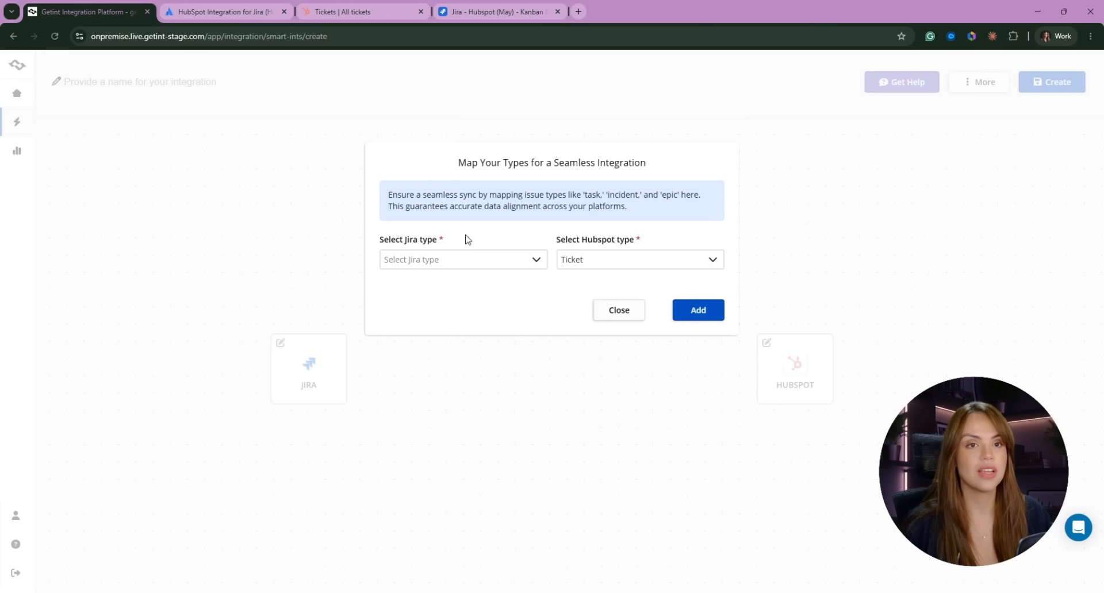
- Map the Jira type Task to the Hubspot Ticket type and open the configuration of that type mapping
click(475, 262)
scroll(483, 321, down, 3)
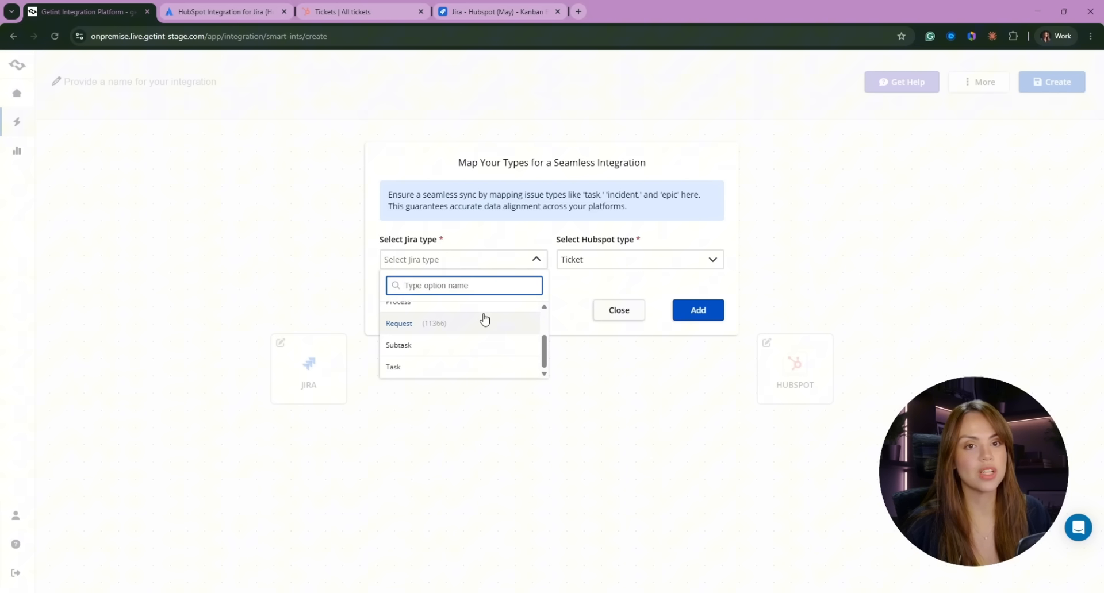
click(416, 367)
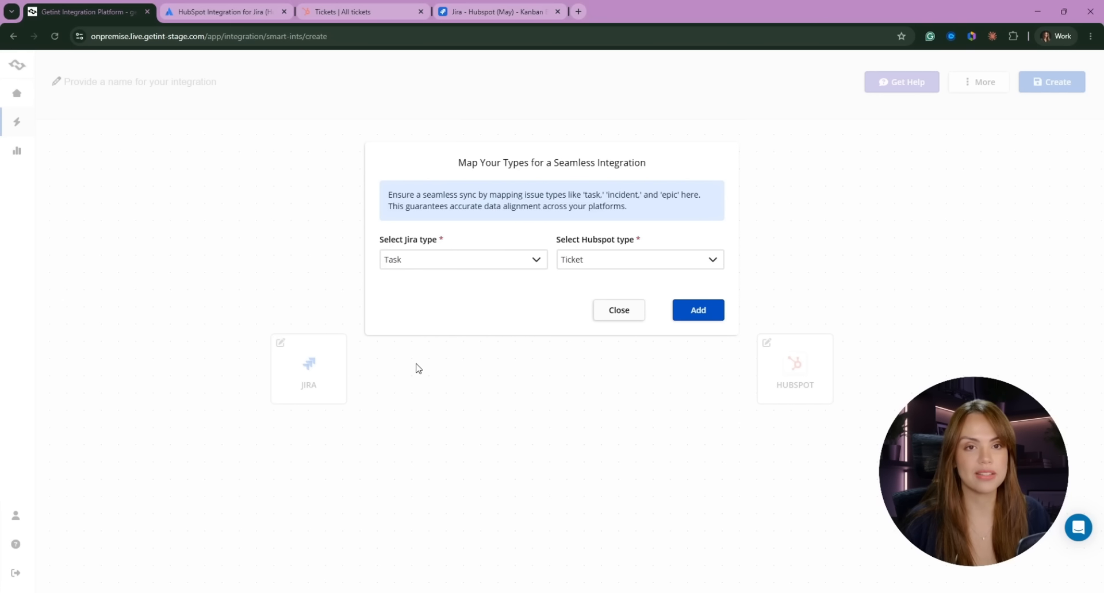
click(708, 317)
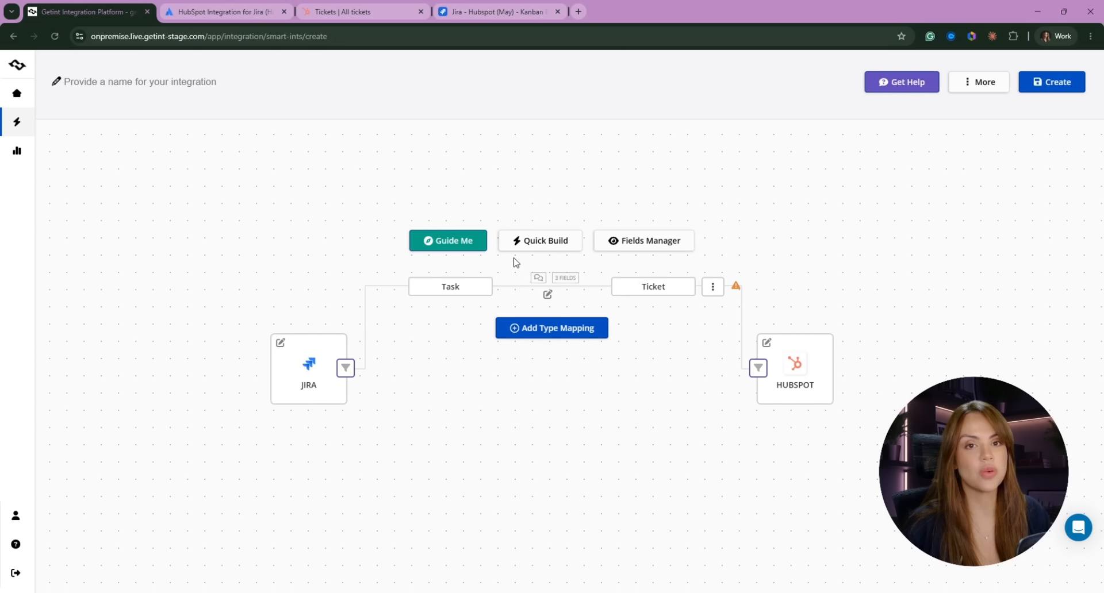
click(661, 287)
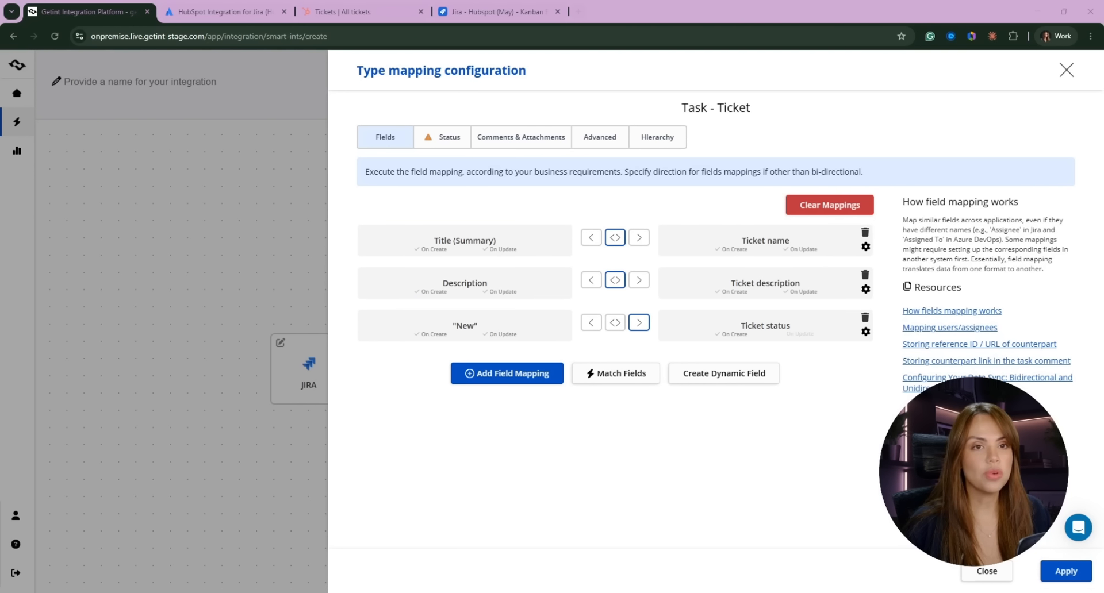
- Try to build a field mapping that synchronizes Jira's Reporter field with a Hubspot field
click(506, 376)
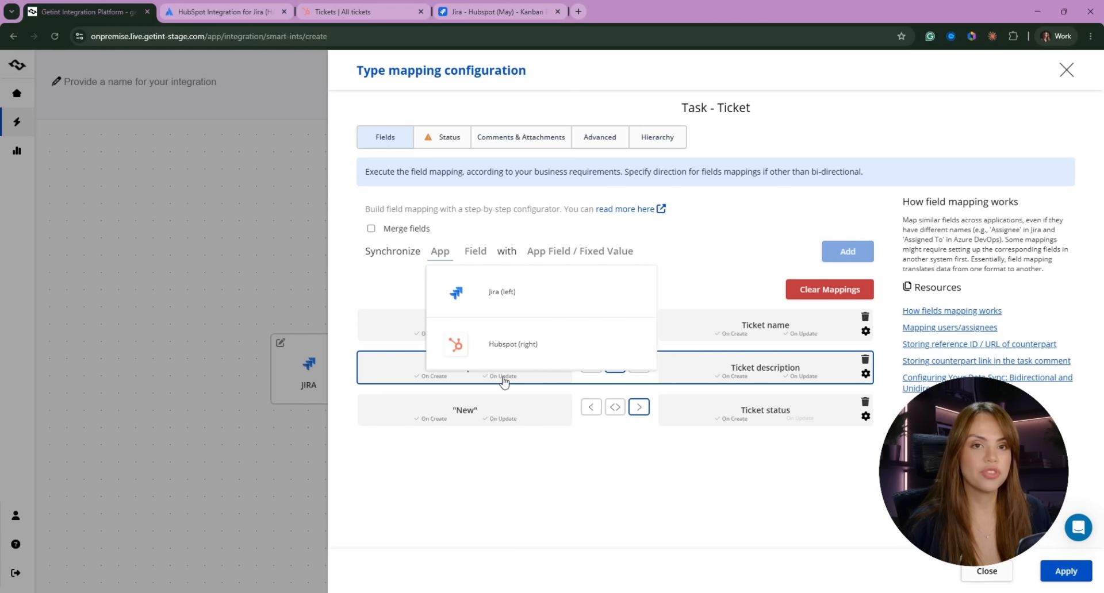
click(521, 304)
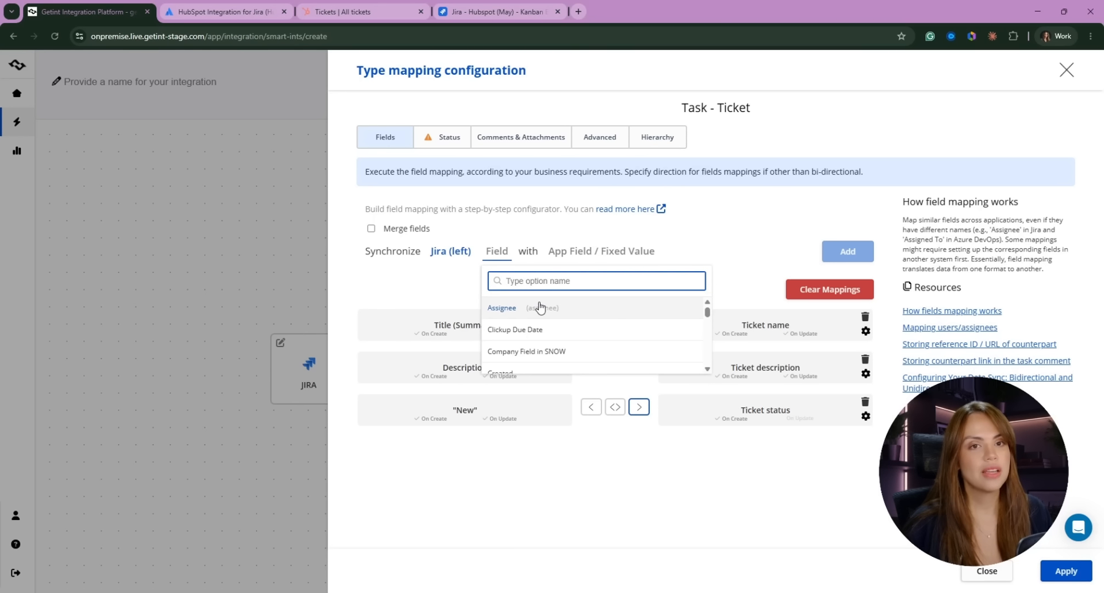
scroll(541, 322, down, 2)
scroll(540, 323, down, 5)
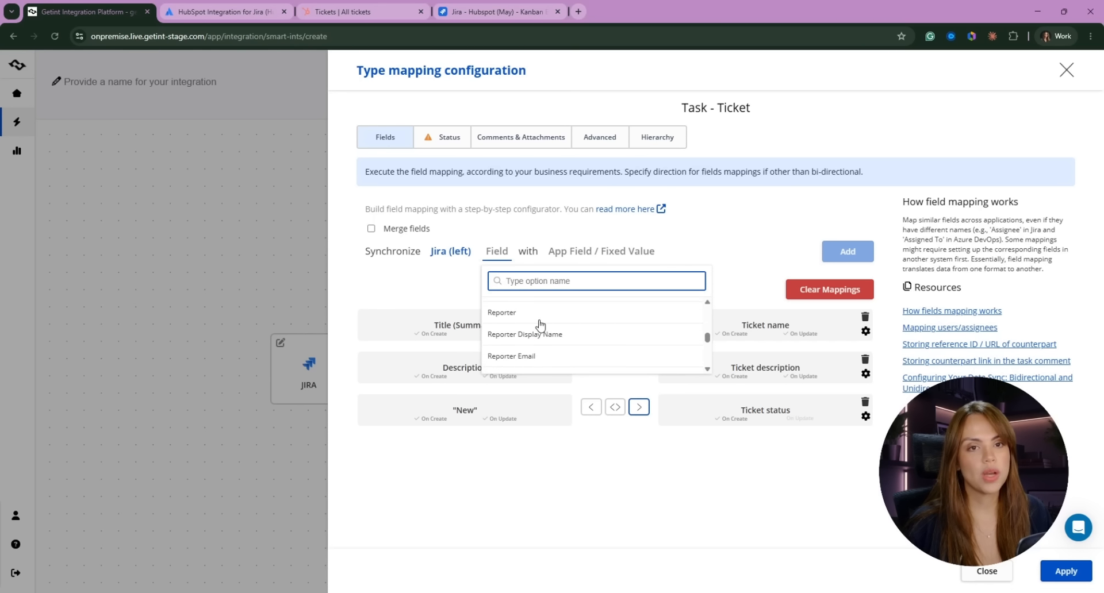
scroll(539, 324, down, 3)
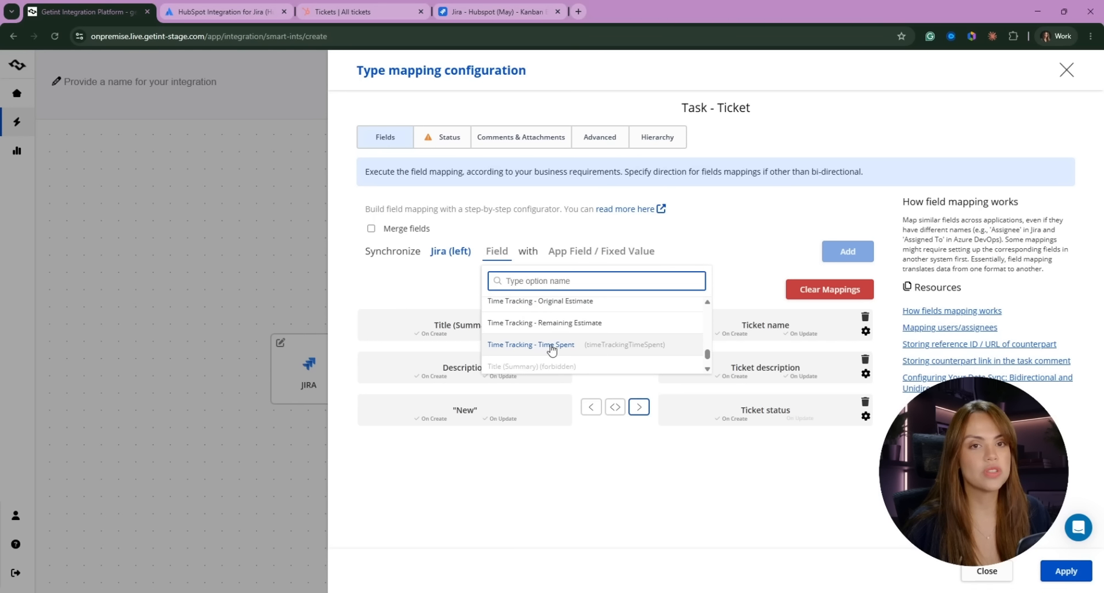
scroll(555, 345, up, 3)
scroll(552, 343, up, 3)
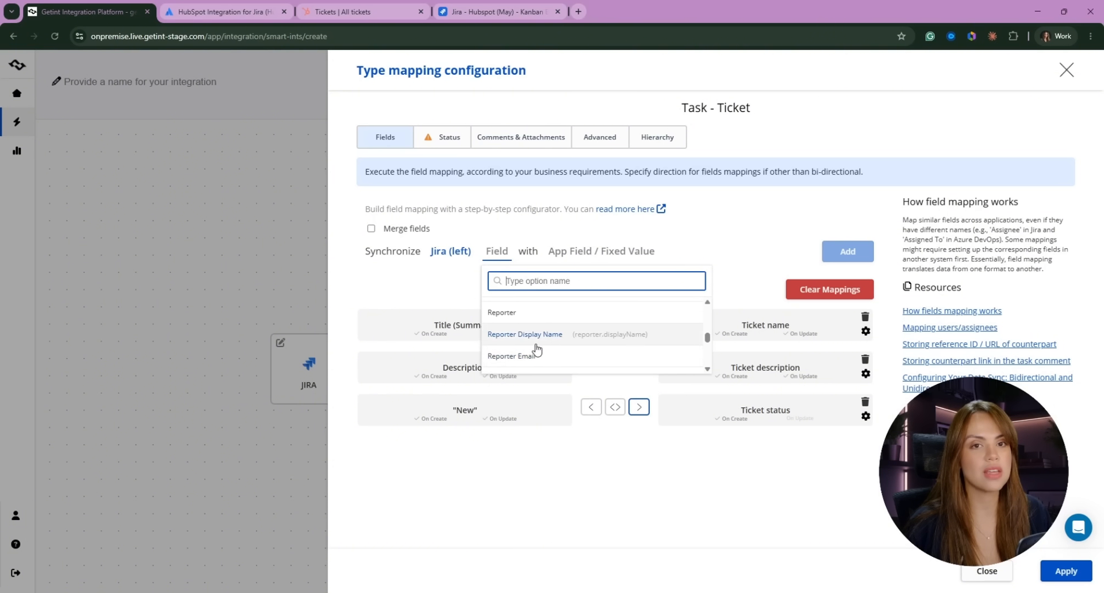
click(552, 365)
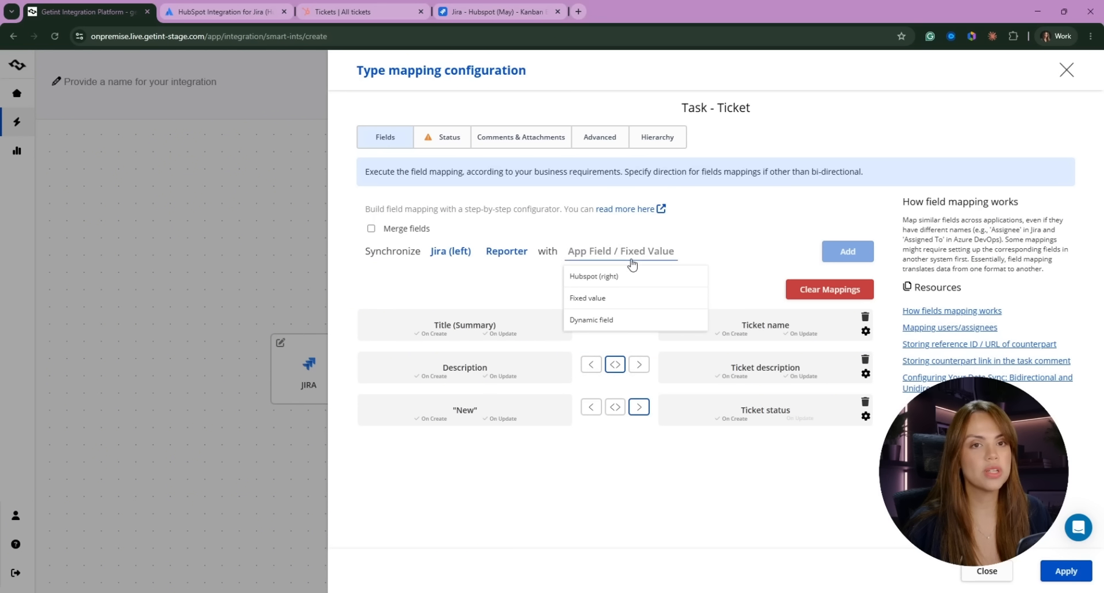
click(625, 277)
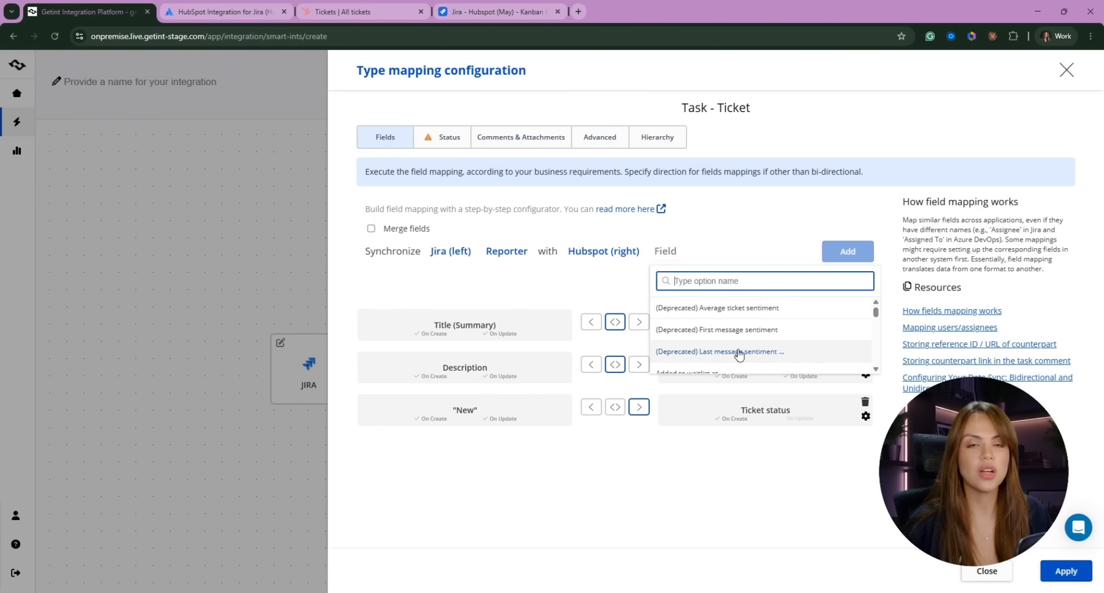
click(557, 278)
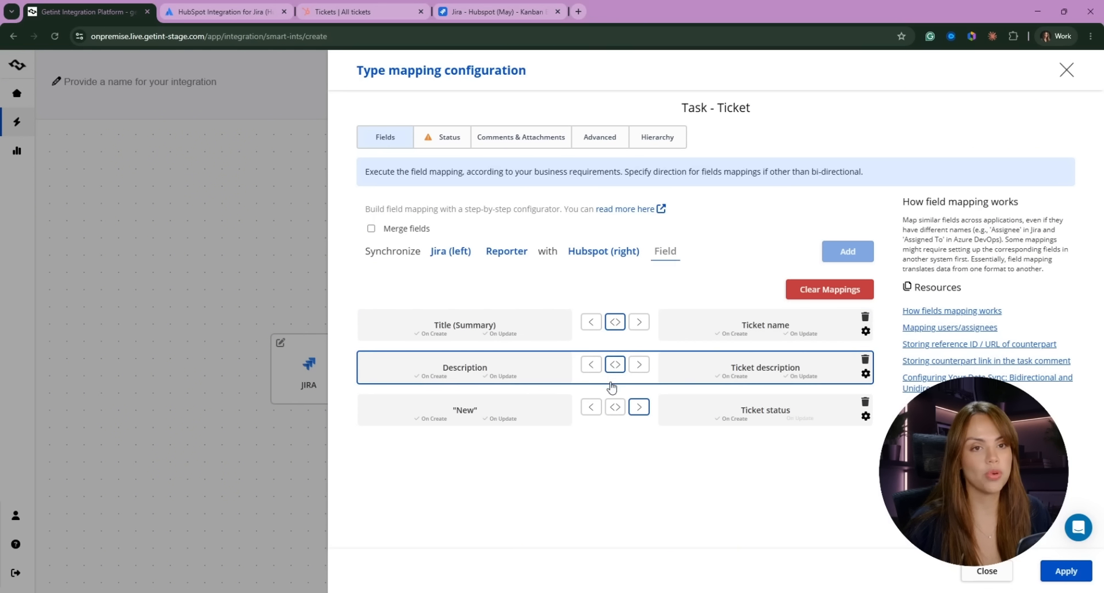
- Switch the Title (Summary) and Description mappings to sync only towards Jira and set both back to bi-directional
click(593, 324)
click(590, 366)
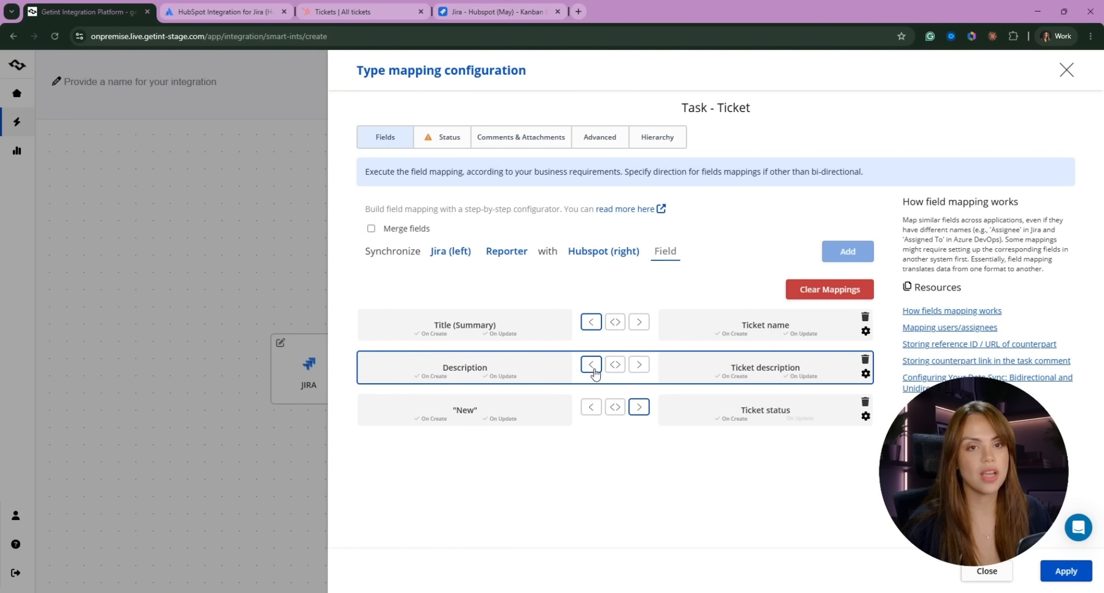
click(621, 367)
click(619, 325)
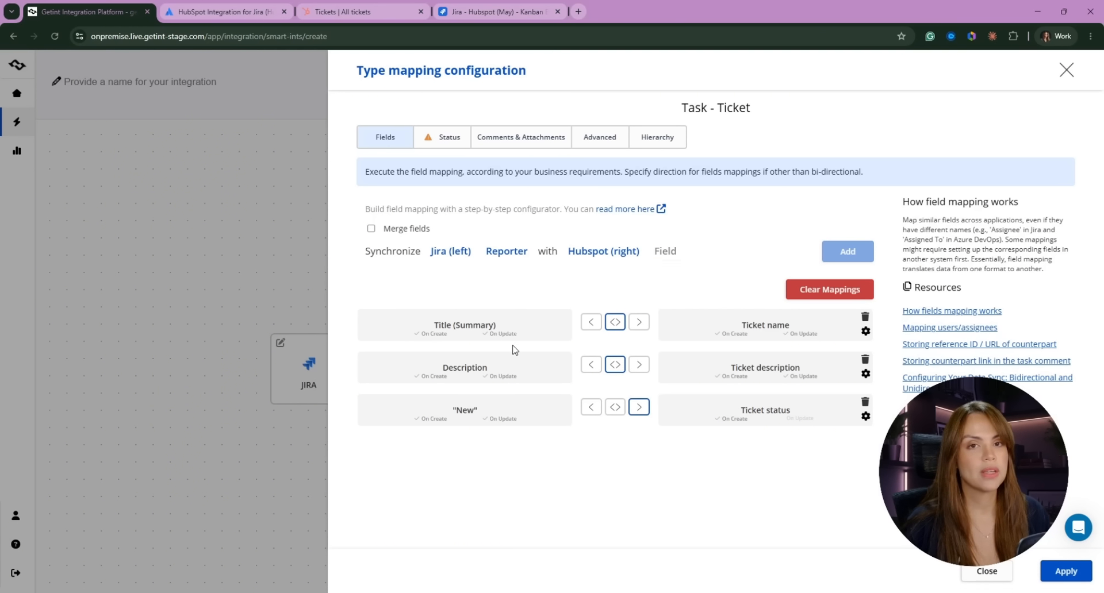
- In the status configuration, map the Jira status Done to Support Pipeline > Closed
click(436, 142)
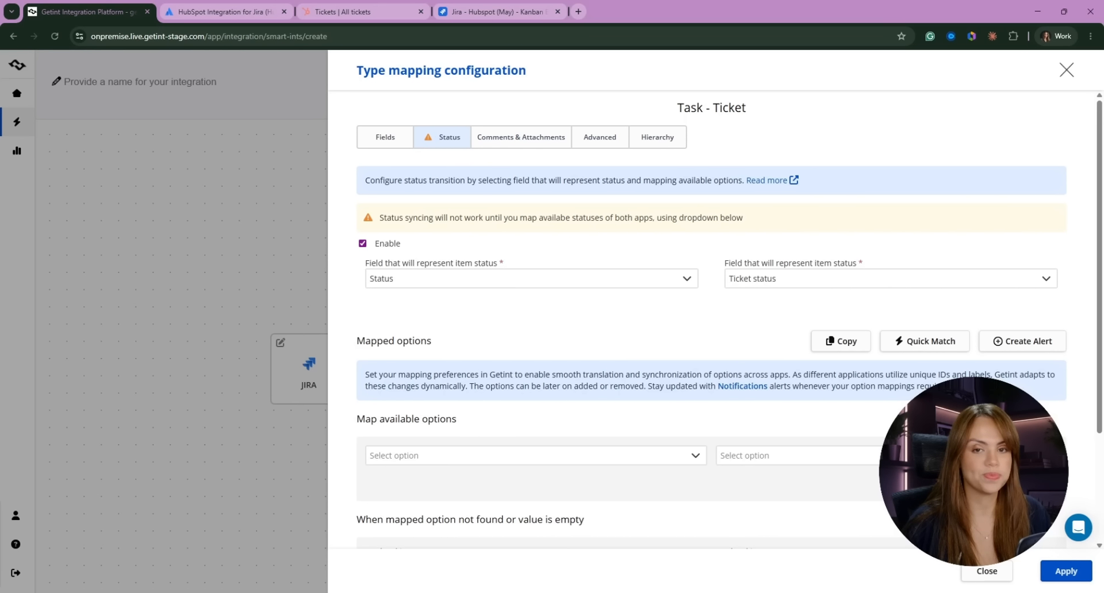
scroll(713, 316, down, 3)
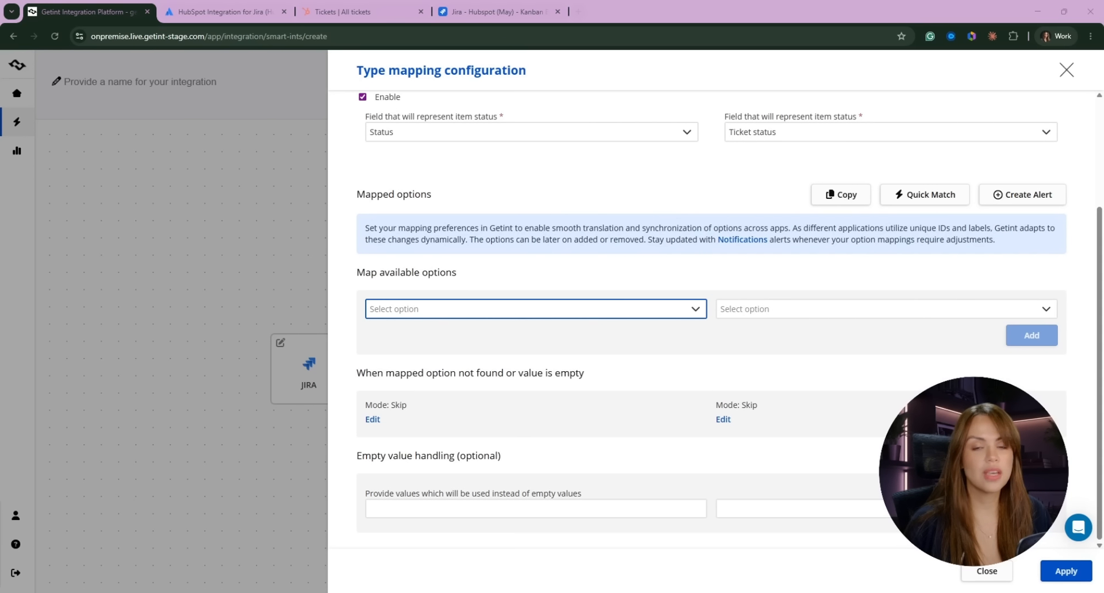
click(582, 313)
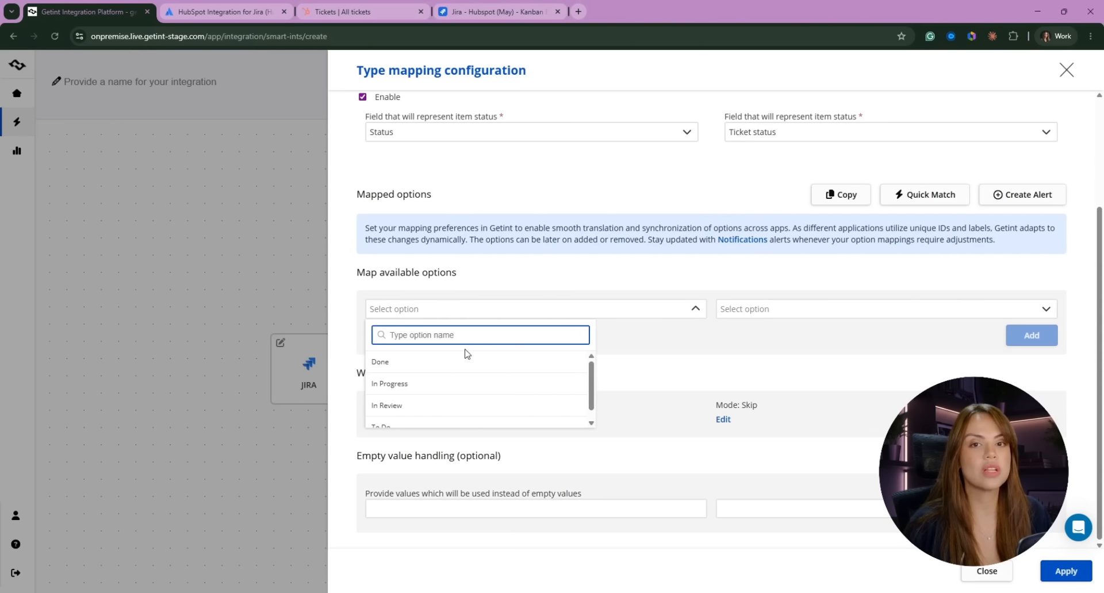
click(414, 361)
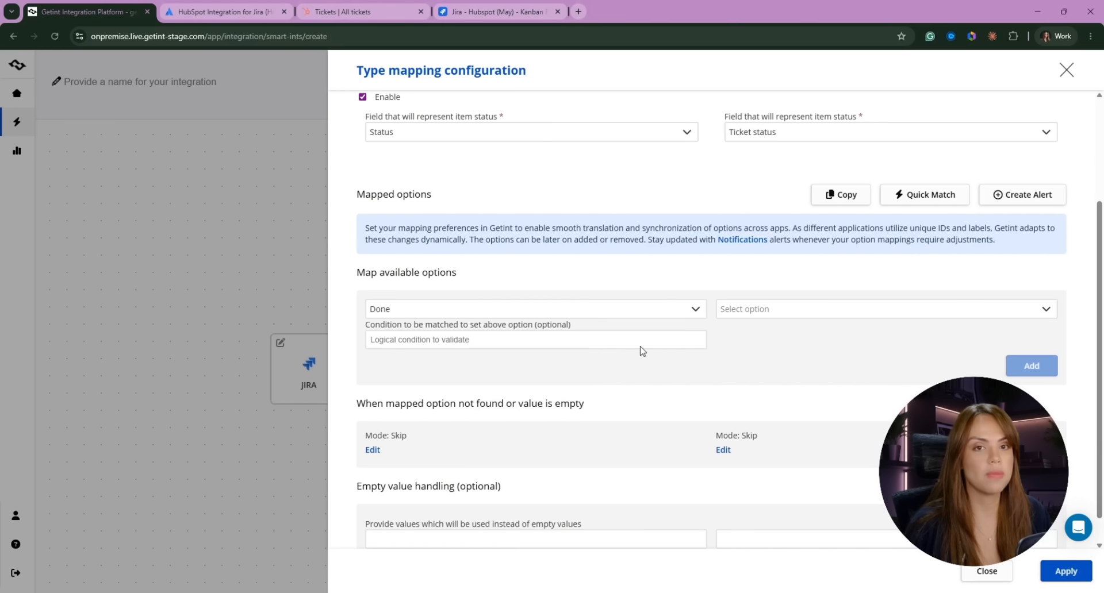
click(842, 311)
click(748, 362)
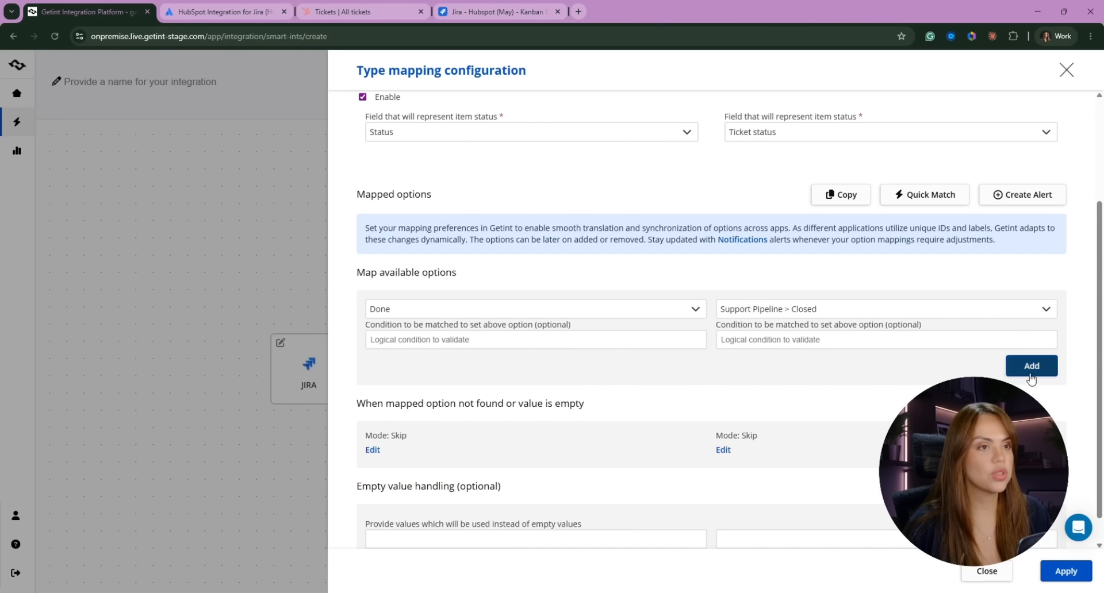
click(1028, 366)
- Map the Jira status In Progress to Support Pipeline > Waiting on contact
click(464, 393)
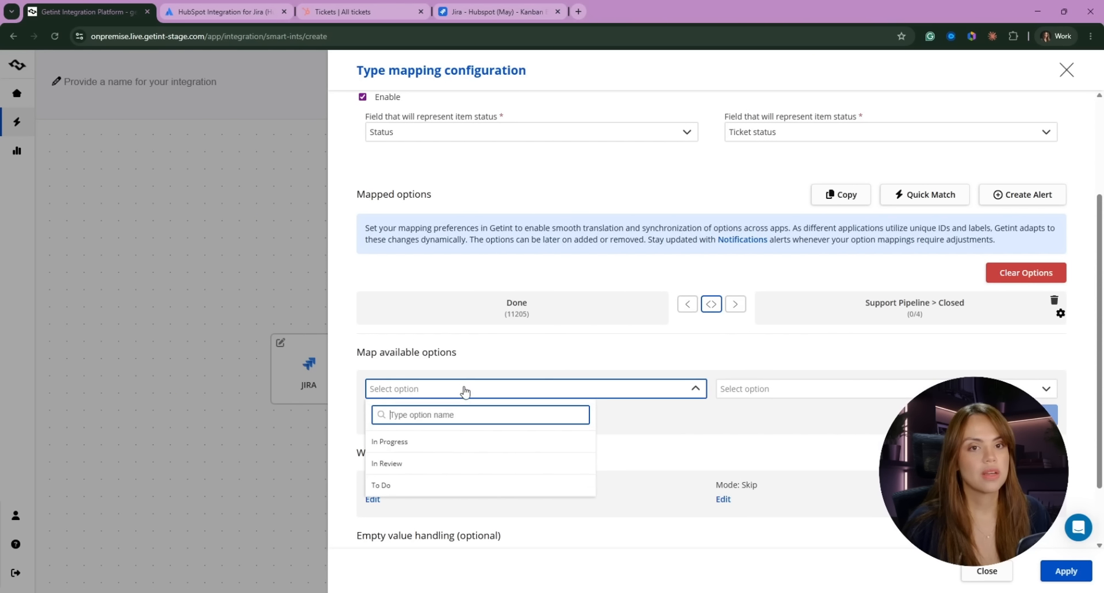
click(430, 444)
click(773, 417)
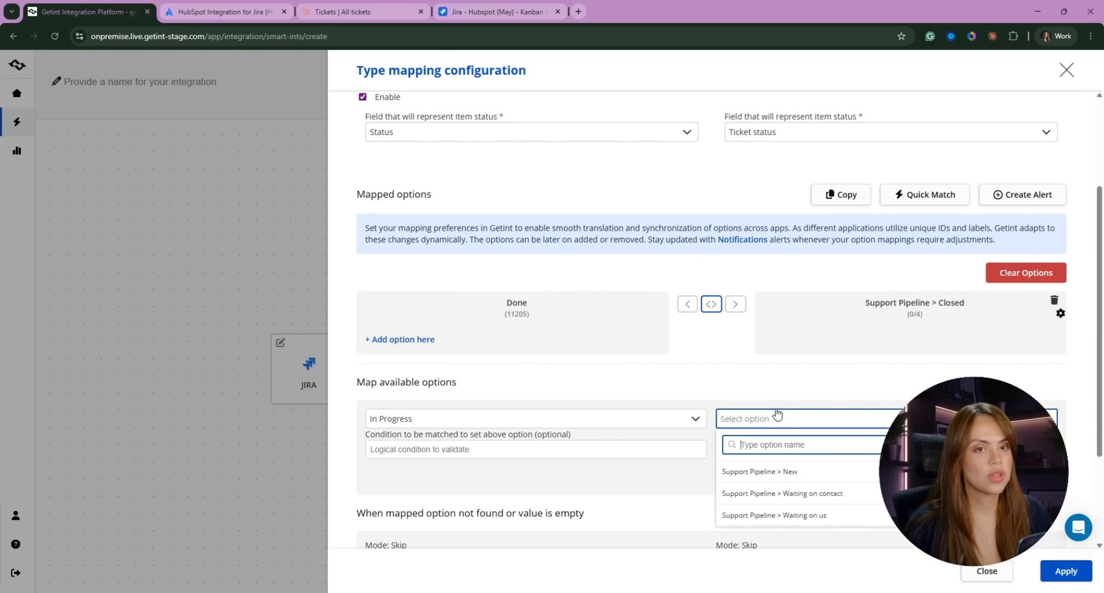
click(833, 498)
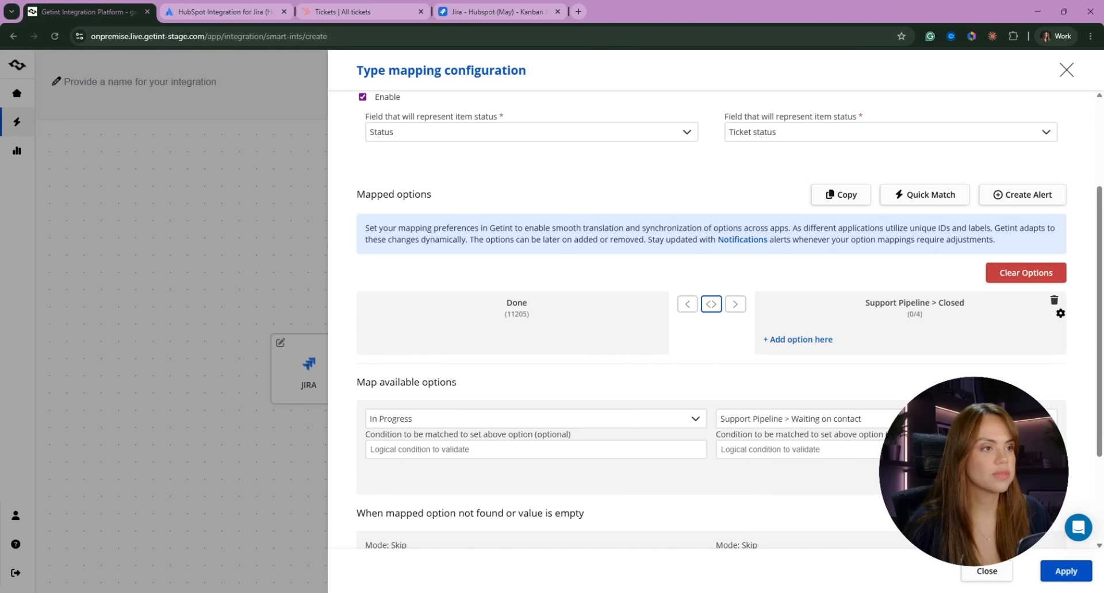
click(1042, 474)
- Map the Jira status To Do to Support Pipeline > New
click(527, 444)
click(420, 515)
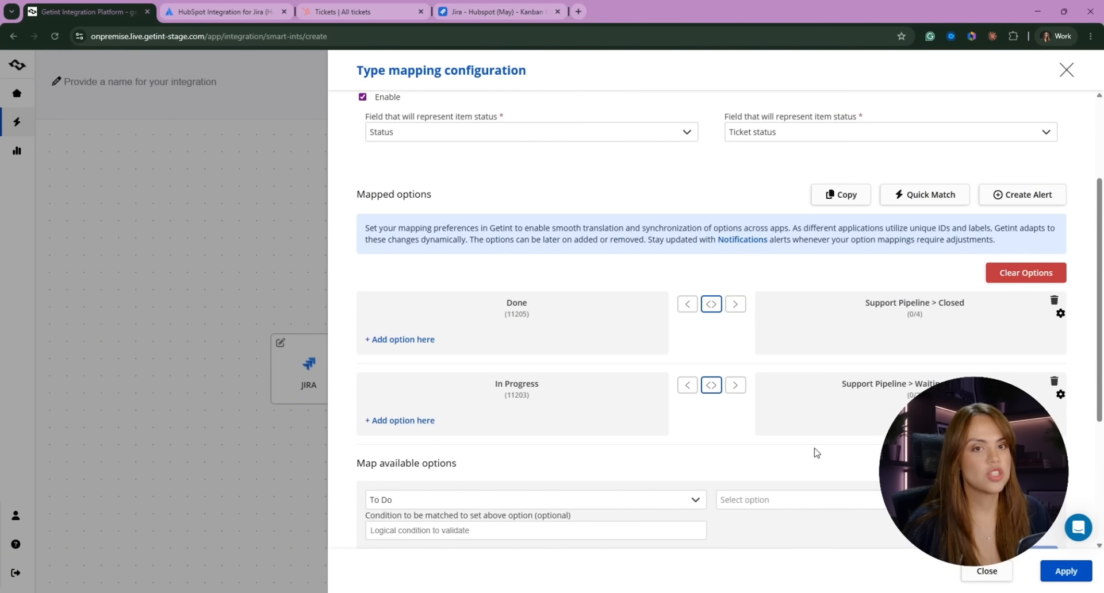
click(789, 500)
scroll(796, 506, down, 4)
click(805, 328)
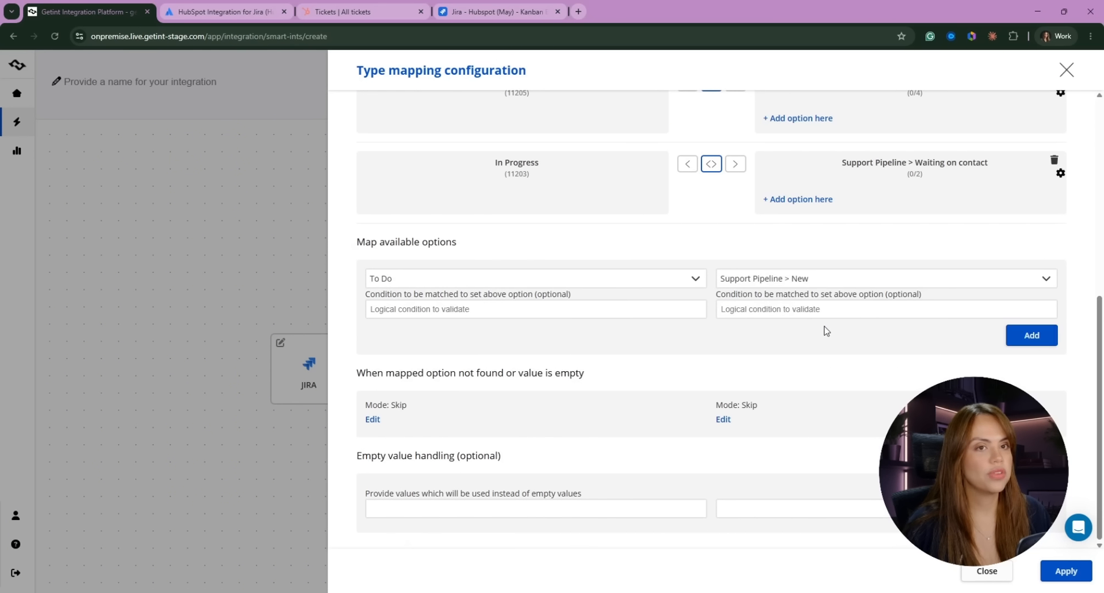
click(1031, 335)
- Map the Jira status In Review to Support Pipeline > Waiting on us and delete that mapping again
click(454, 309)
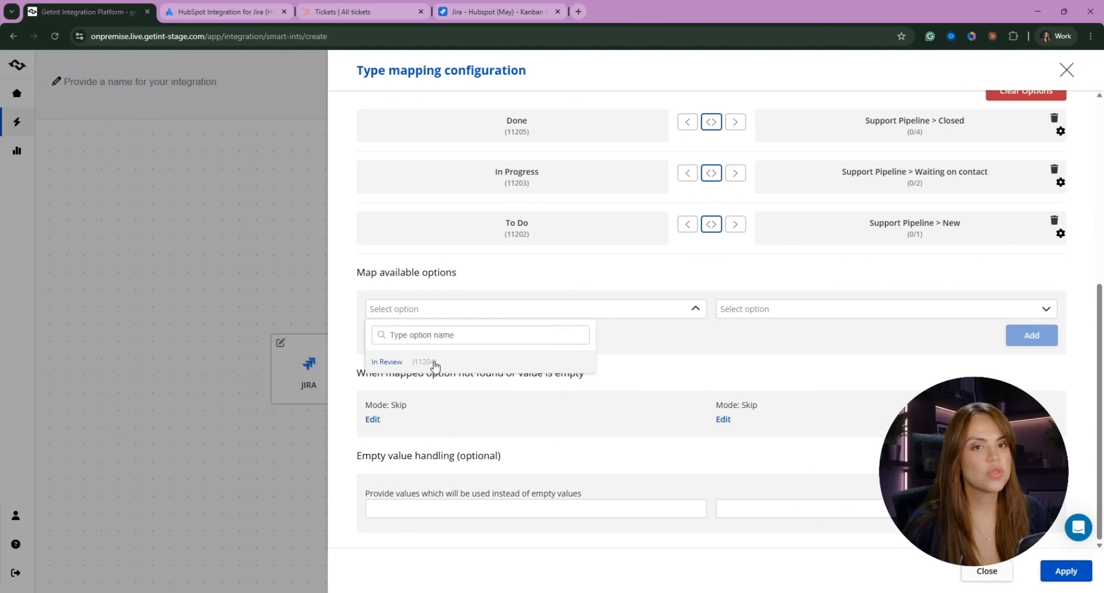
click(435, 365)
click(764, 399)
click(741, 450)
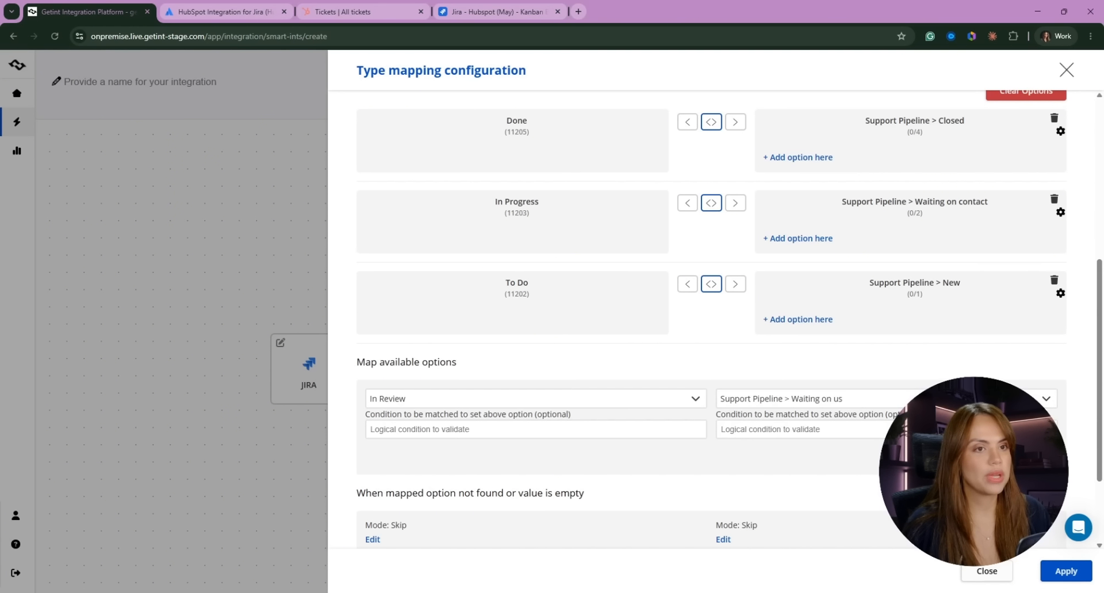
click(1035, 456)
scroll(820, 446, up, 5)
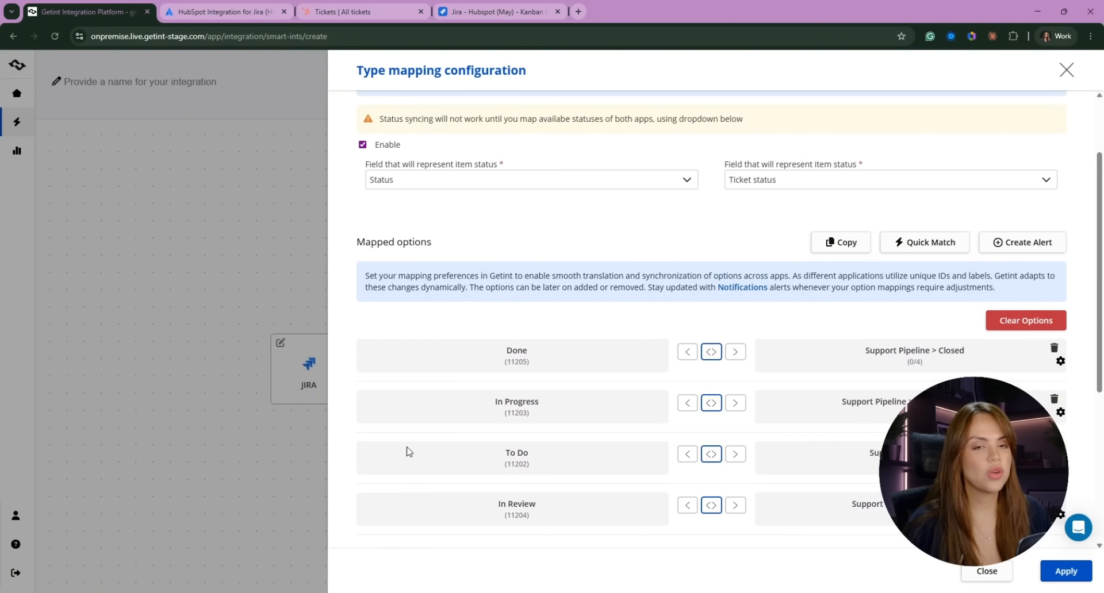
scroll(789, 283, down, 3)
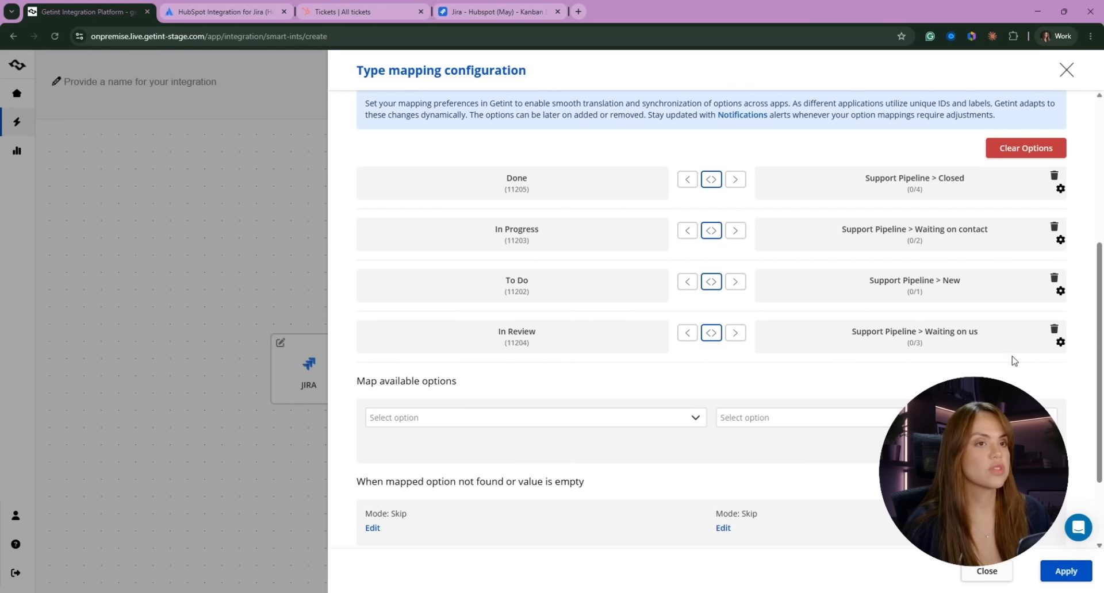
click(1053, 329)
- Add In Review as an additional Jira option to the mapping of In Progress and Support Pipeline > Waiting on contact
click(437, 367)
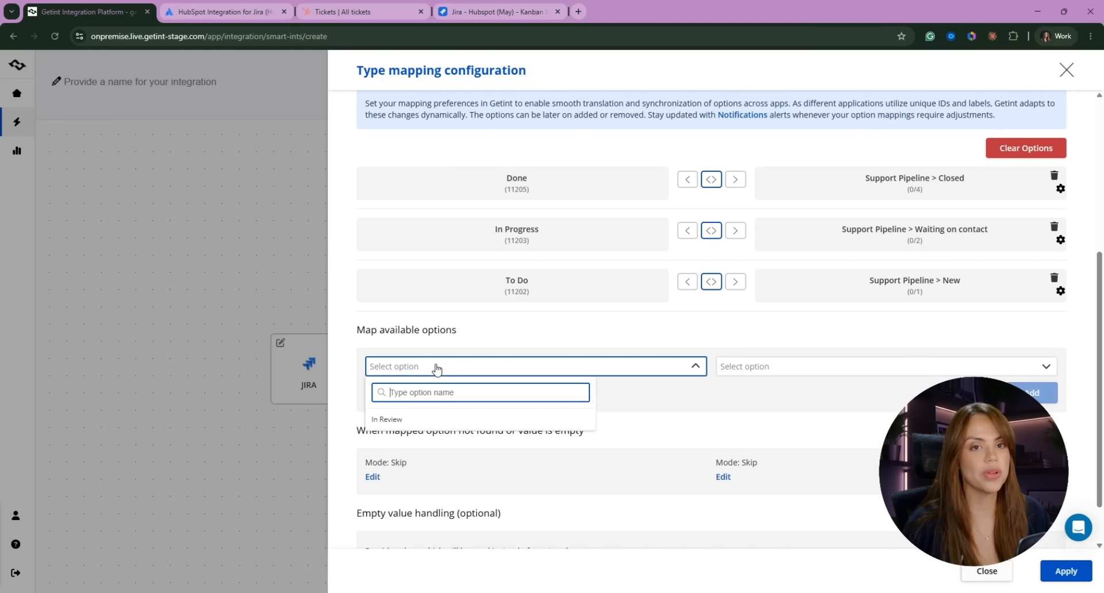
click(410, 419)
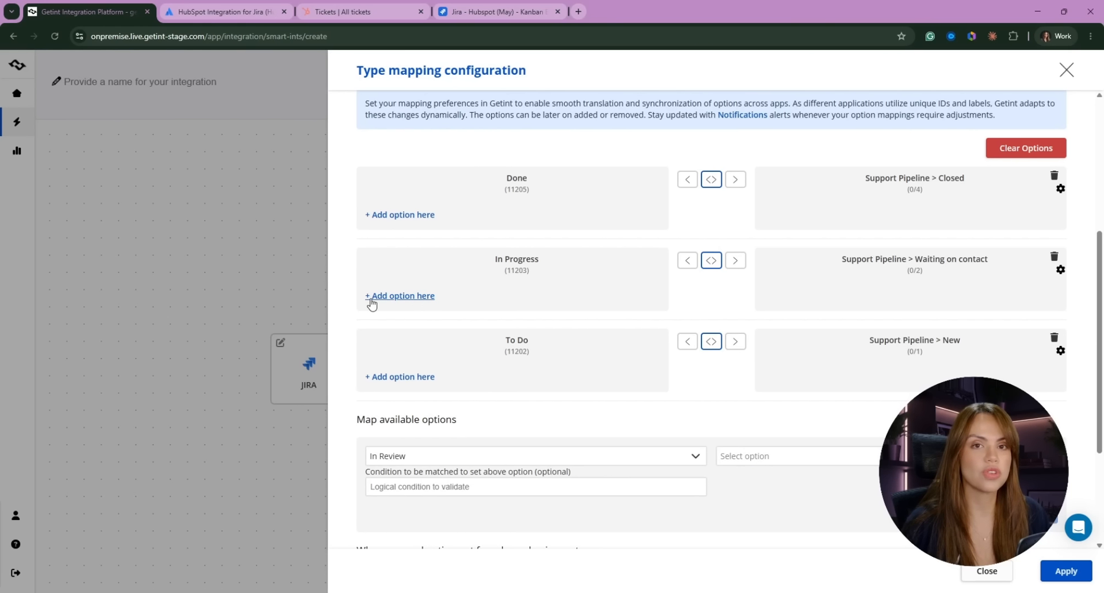
click(399, 296)
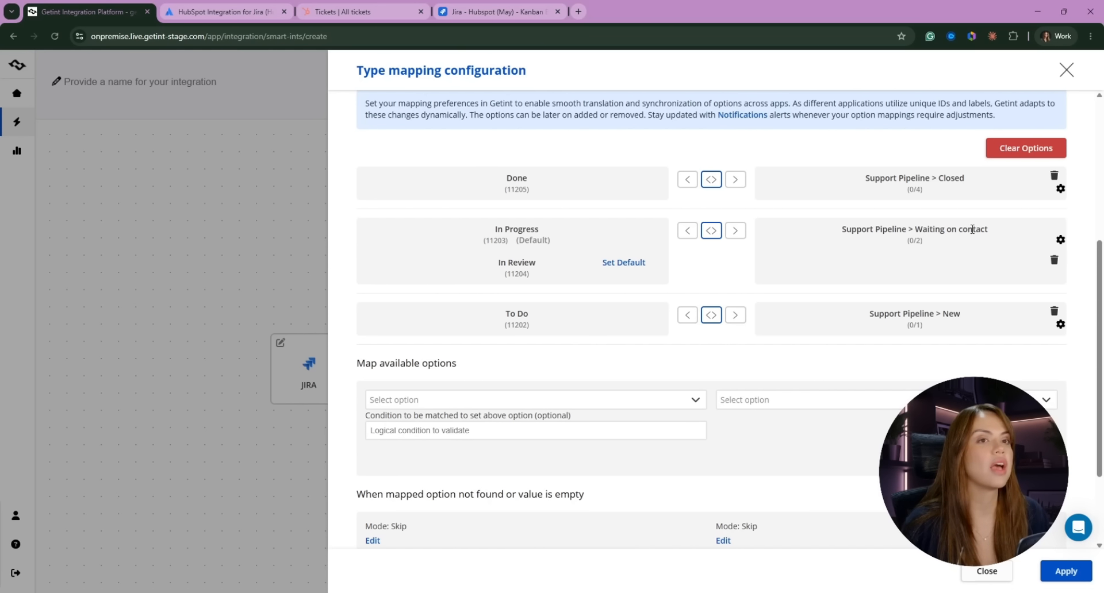
scroll(719, 271, up, 1)
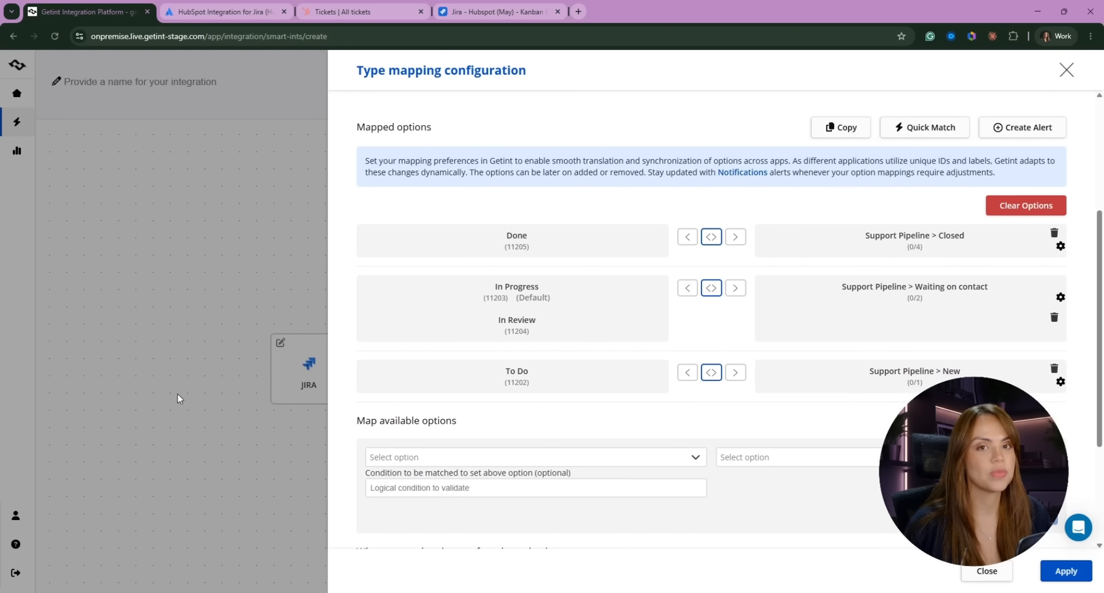
scroll(653, 417, up, 4)
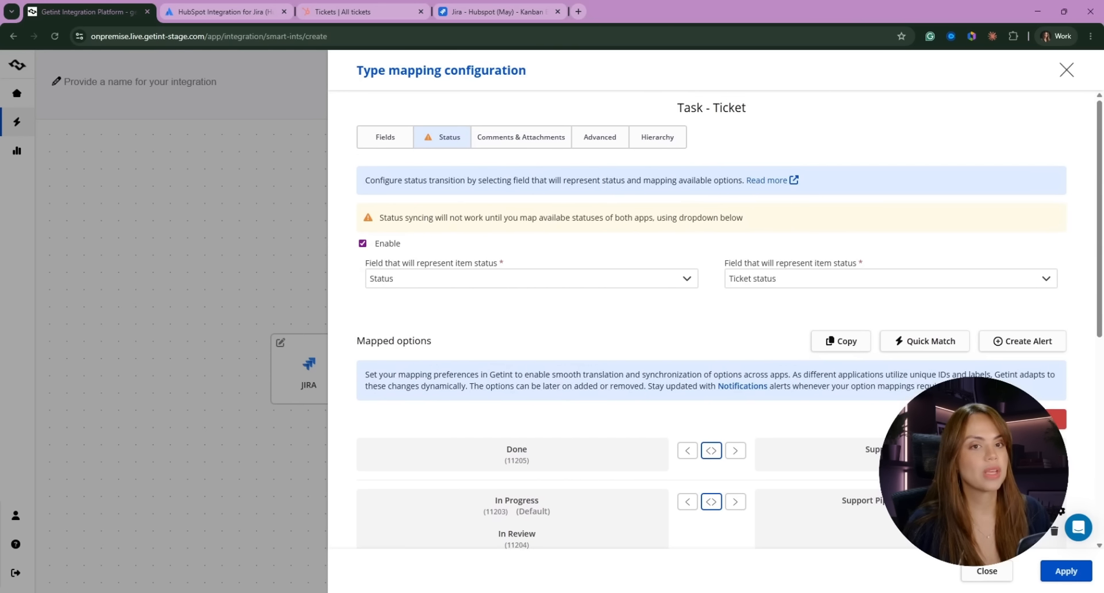
- Switch the Done and In Progress status mappings to one-way towards Jira and set them back to bidirectional
scroll(850, 448, down, 3)
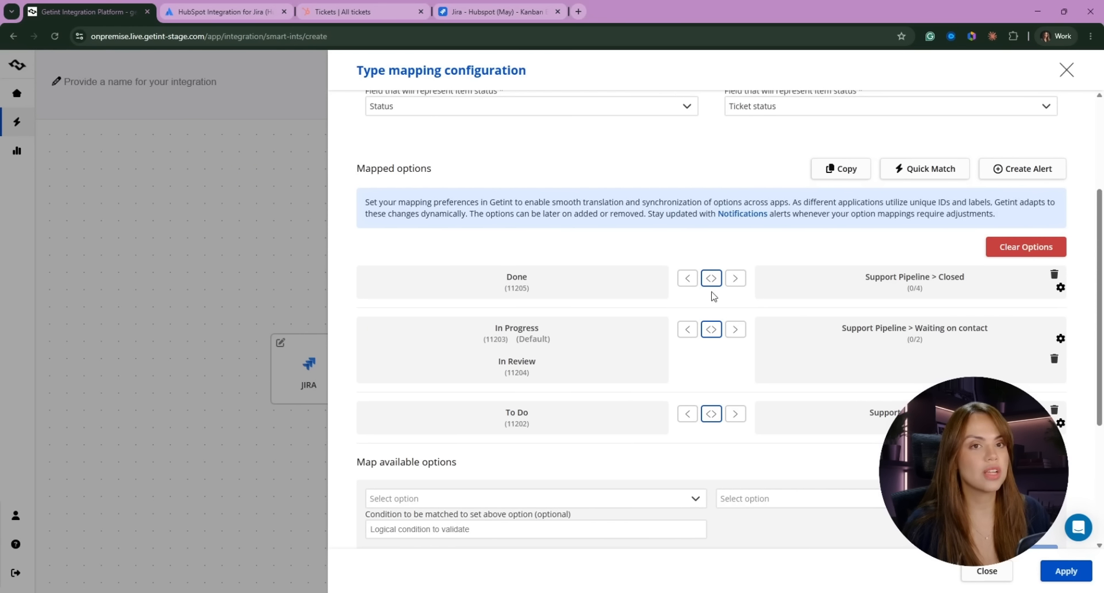
click(687, 279)
click(687, 330)
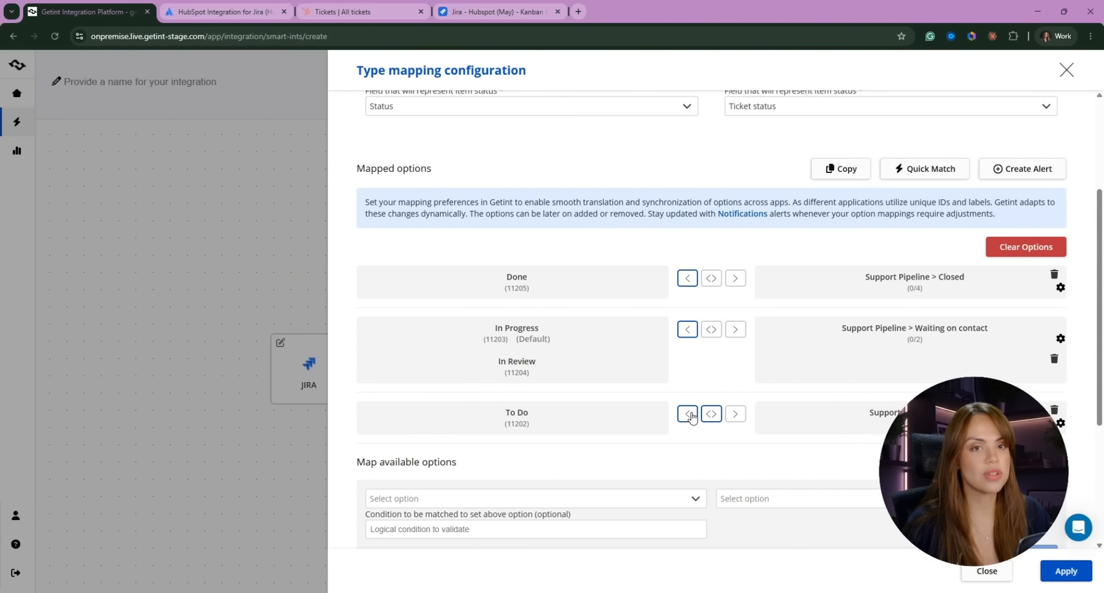
click(711, 413)
click(711, 329)
click(711, 278)
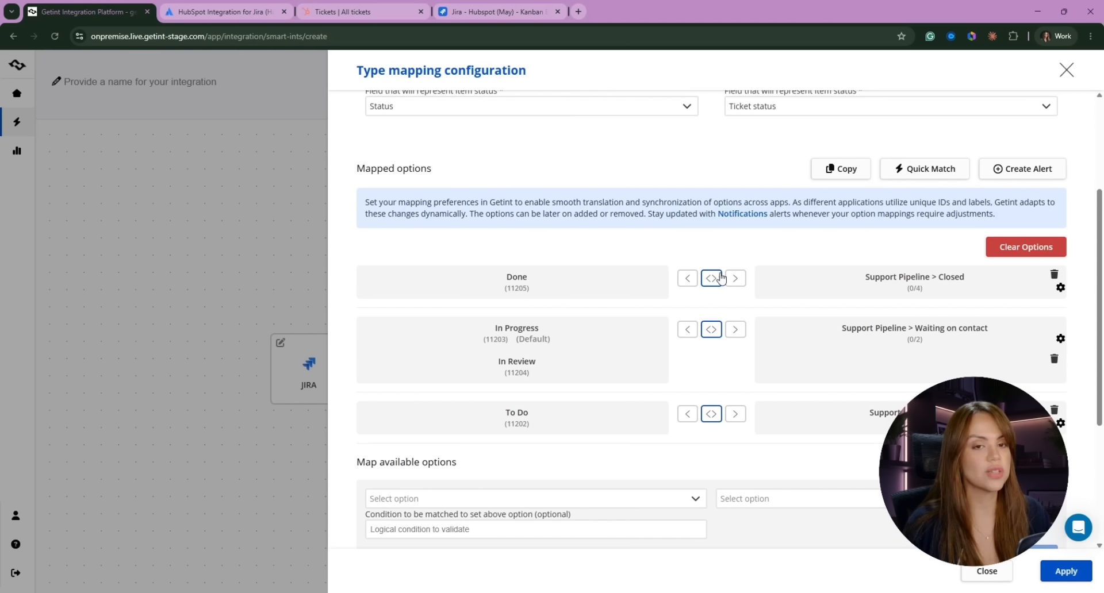
scroll(834, 368, up, 3)
scroll(816, 362, down, 4)
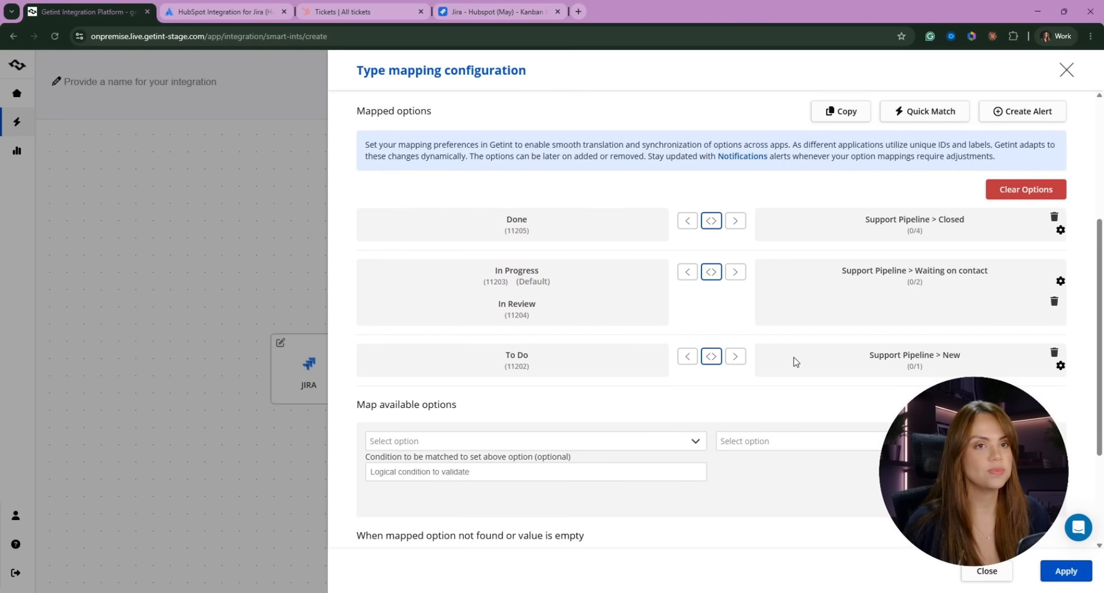
scroll(515, 254, up, 4)
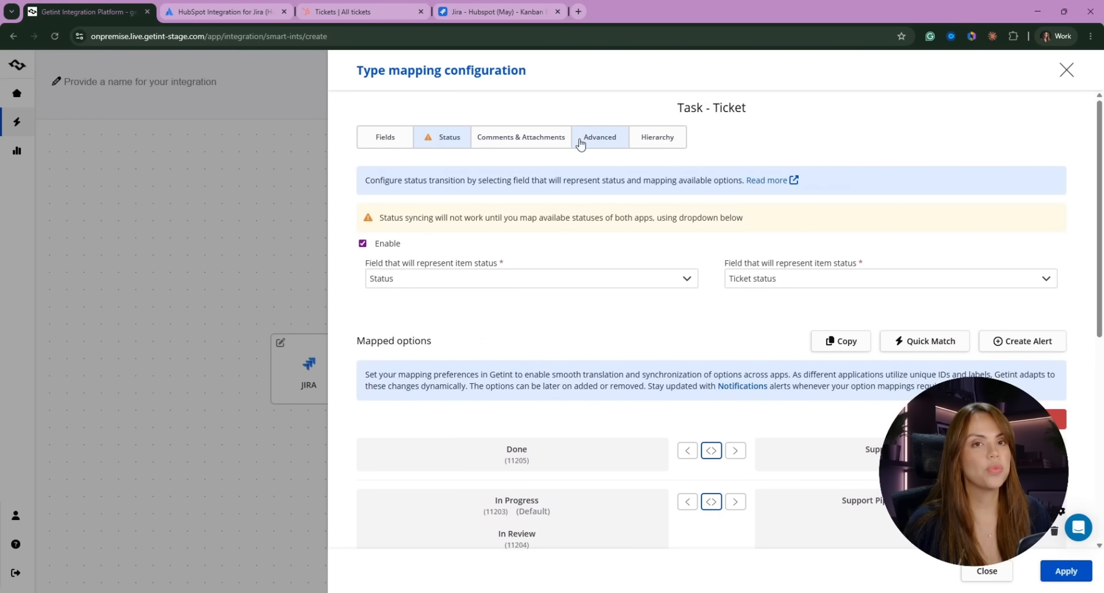
- Examine the comment synchronization settings, including the sync direction choices and the attributes available for filtering Jira comments
click(504, 141)
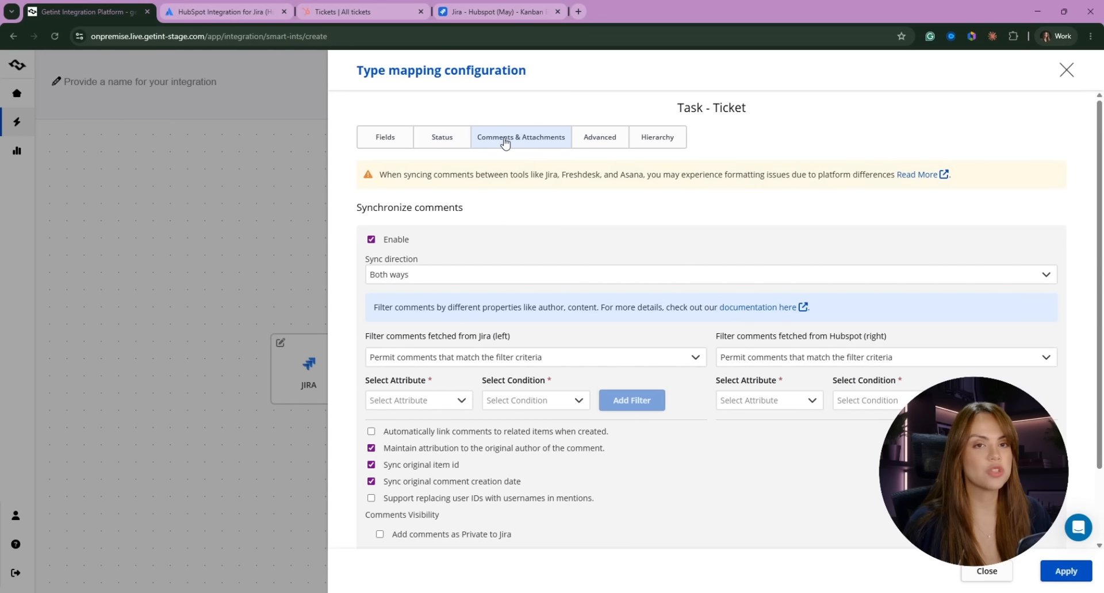
scroll(393, 230, down, 1)
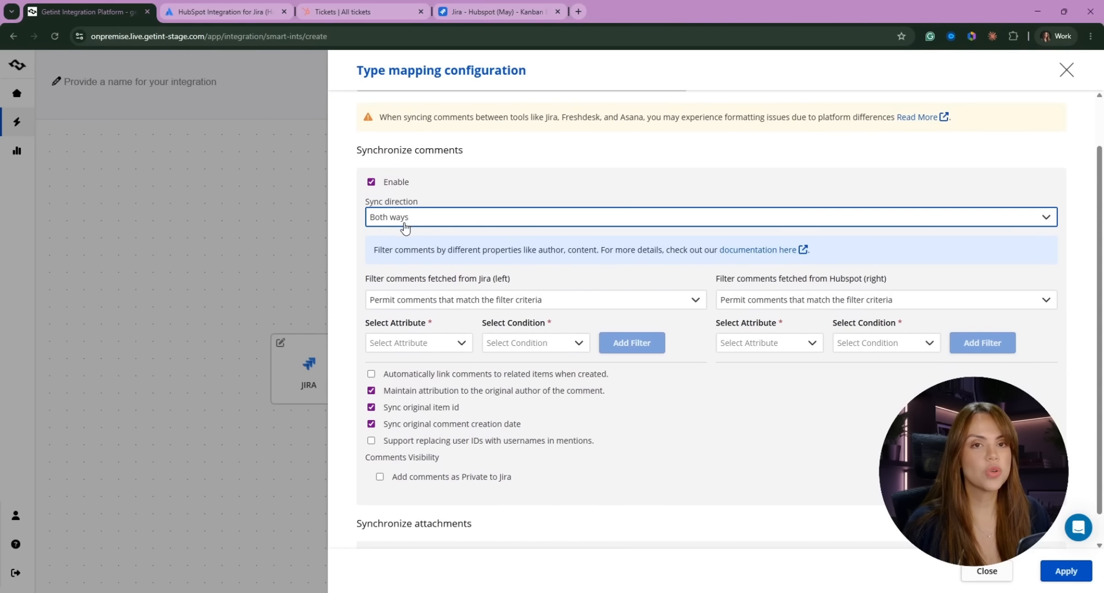
click(393, 218)
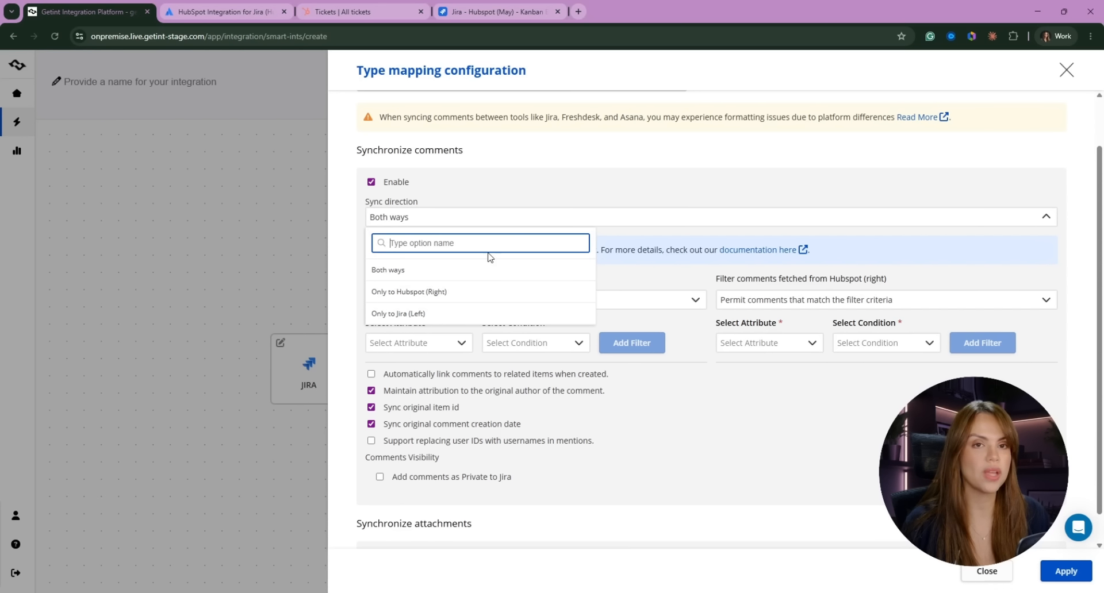
click(515, 213)
scroll(581, 414, down, 1)
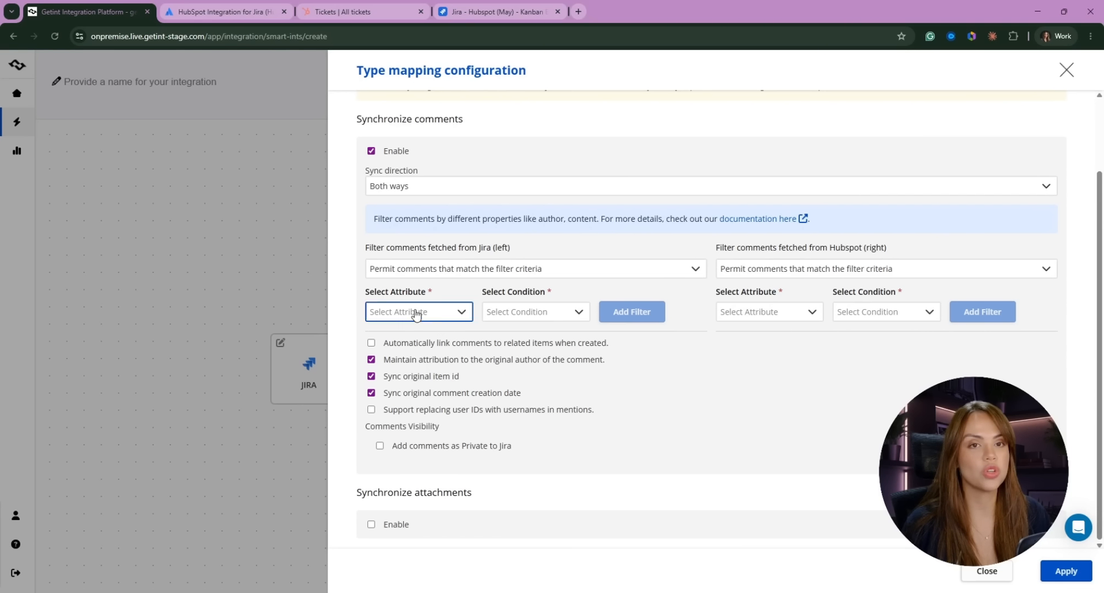
click(386, 313)
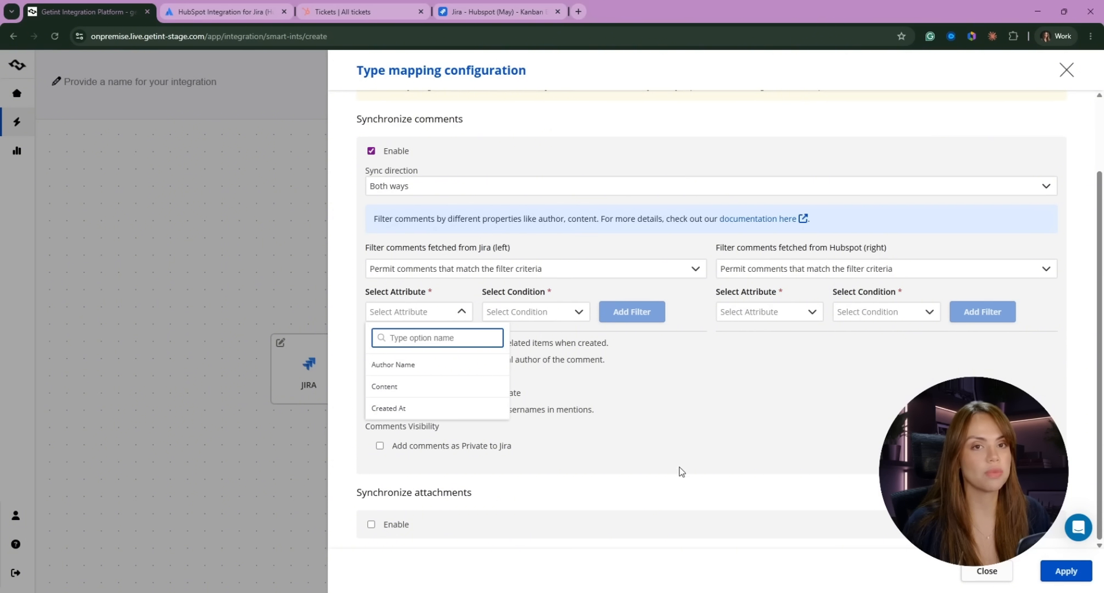
click(693, 411)
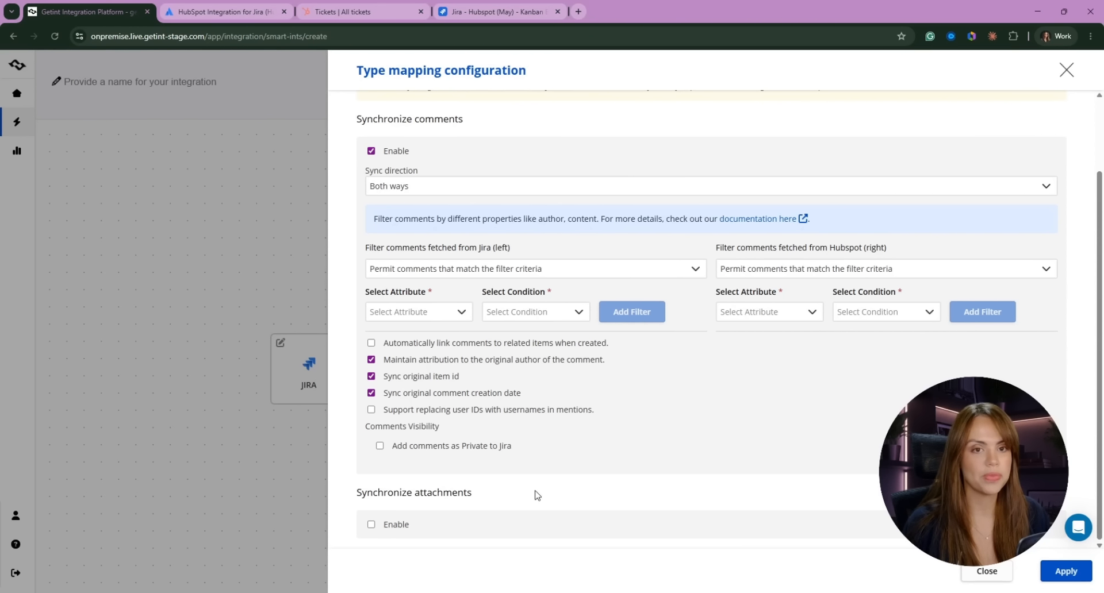
- Enable attachment synchronization for the Task - Ticket mapping and disable it again
click(371, 524)
scroll(514, 426, down, 2)
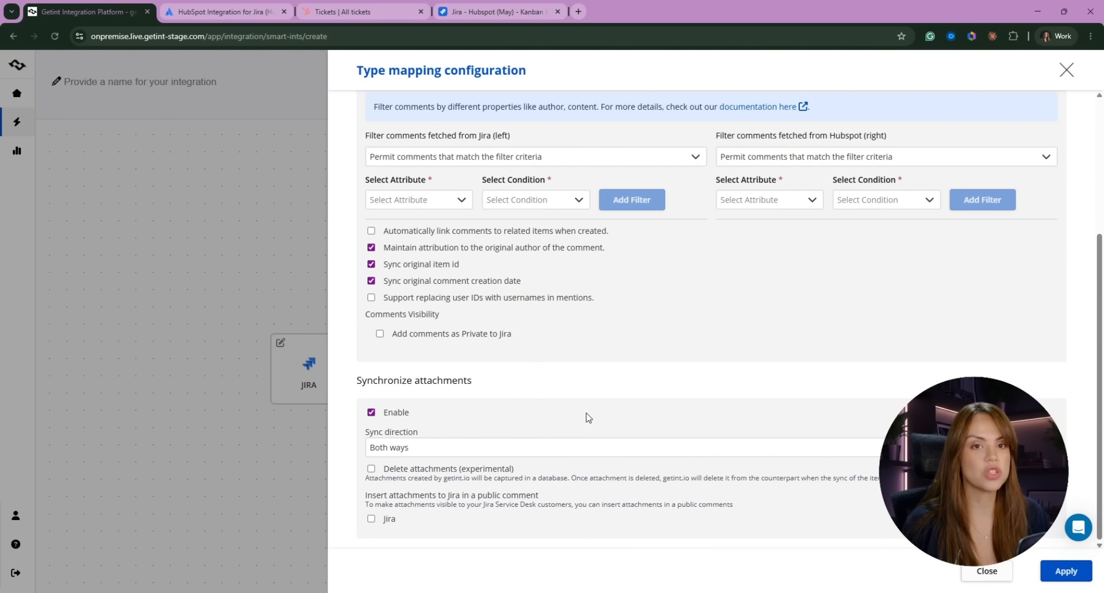
click(371, 412)
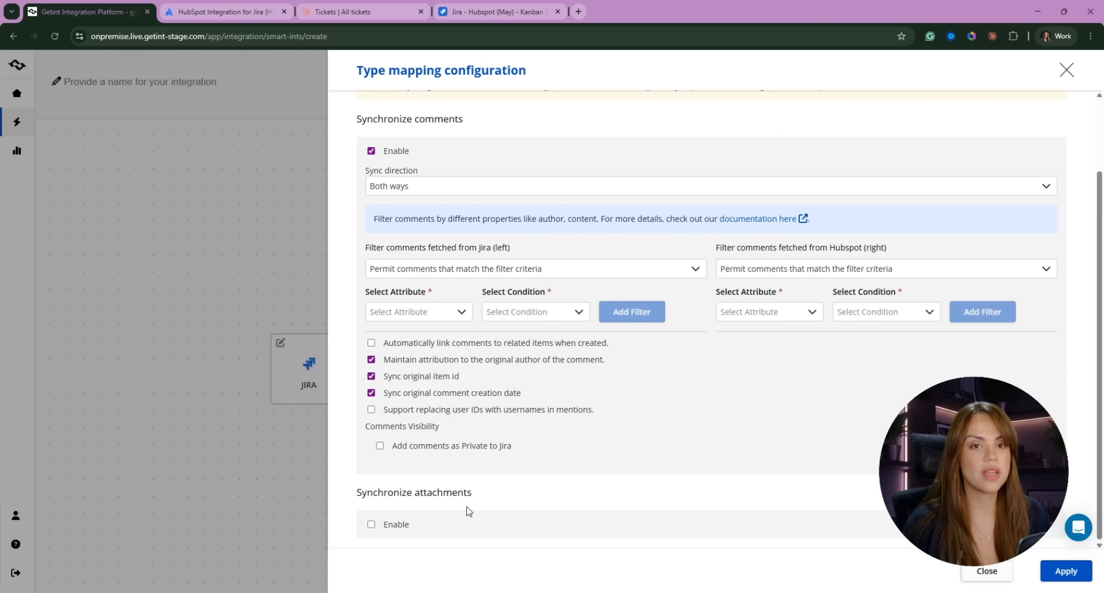
scroll(449, 193, up, 2)
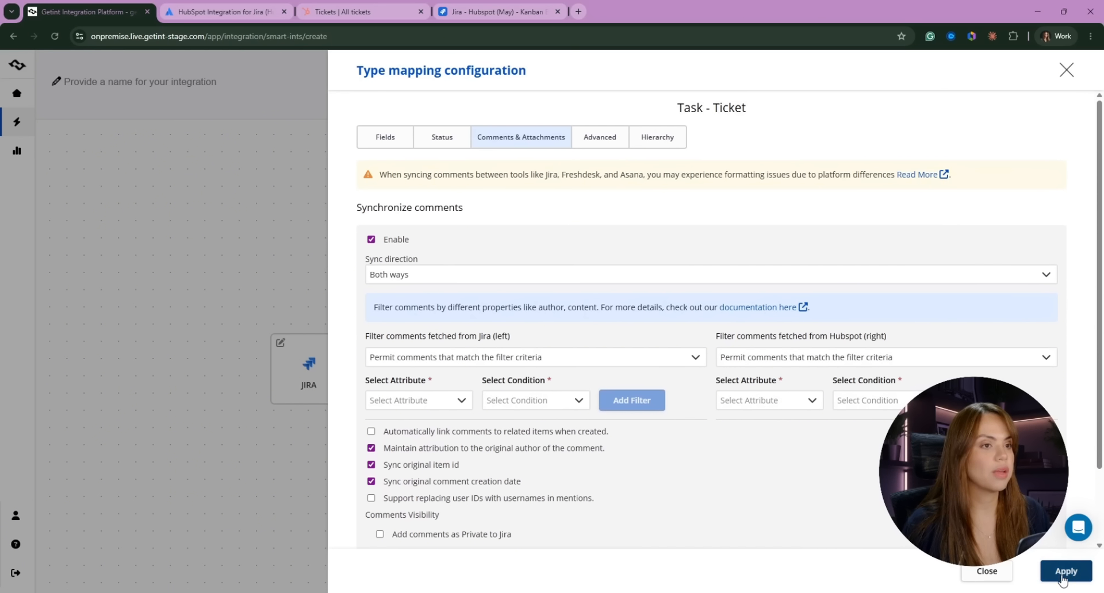
- Review the field and status mappings of Task - Ticket and apply the type mapping configuration
click(378, 137)
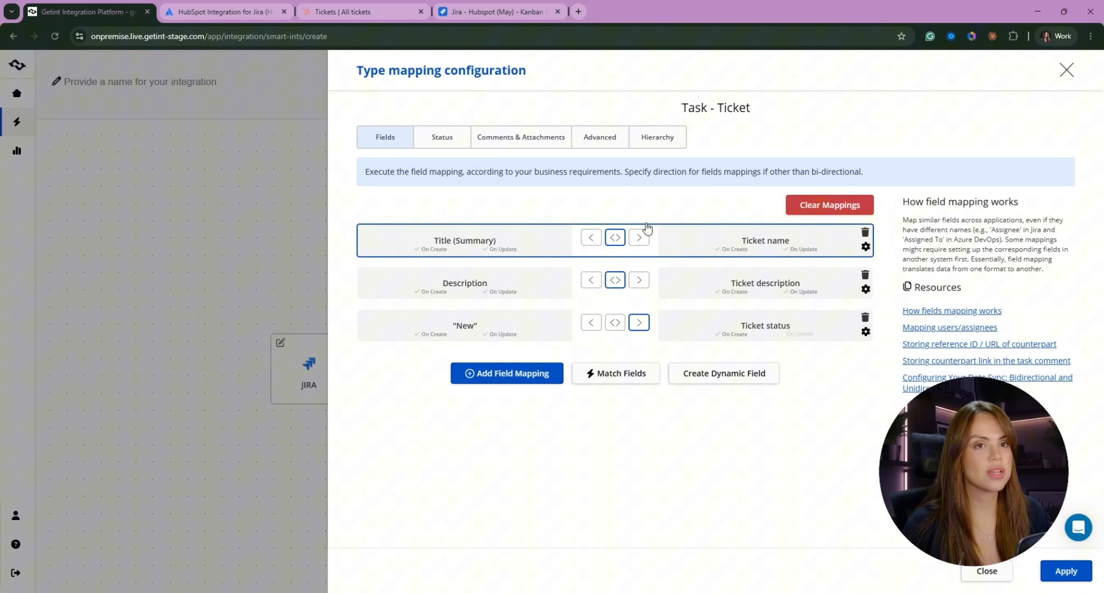
click(457, 146)
click(1066, 572)
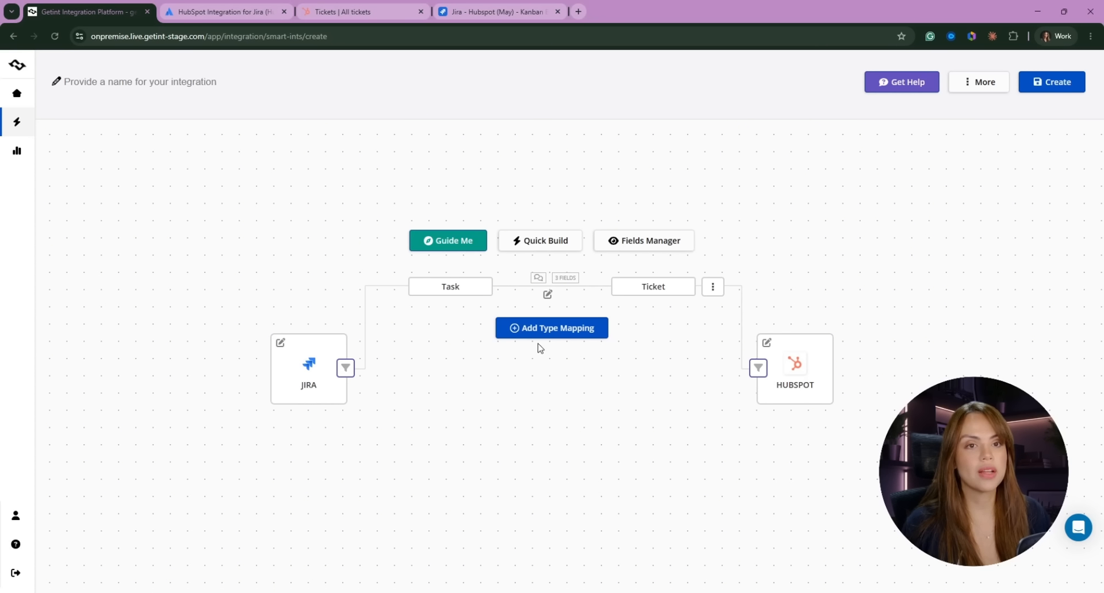
- Draft an ALL items filter for Jira where Labels contains Sync, and close the filter settings without adding it
click(346, 371)
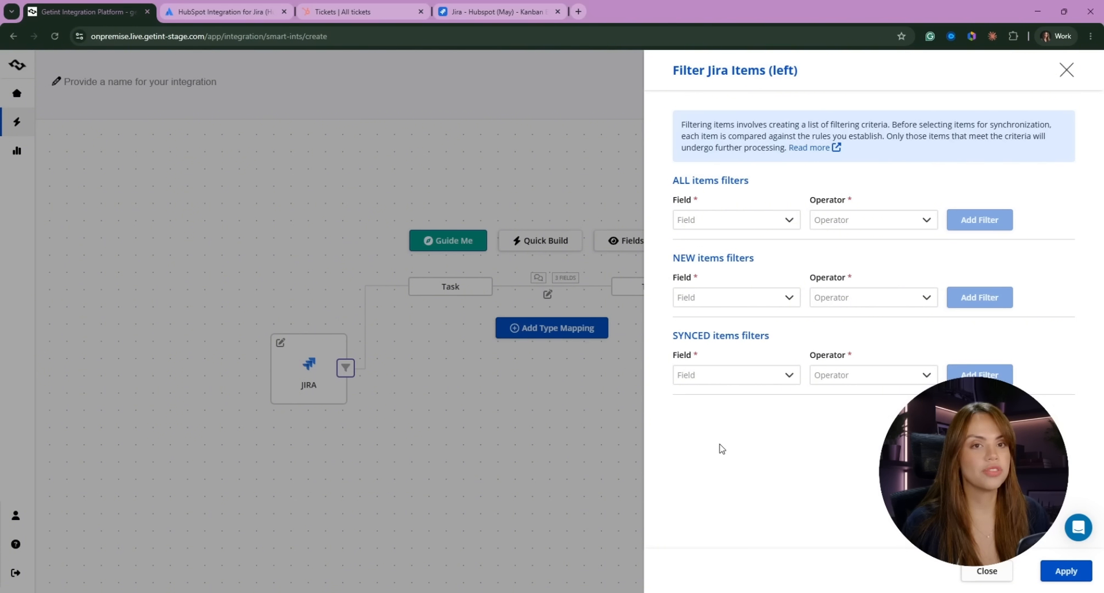
click(719, 219)
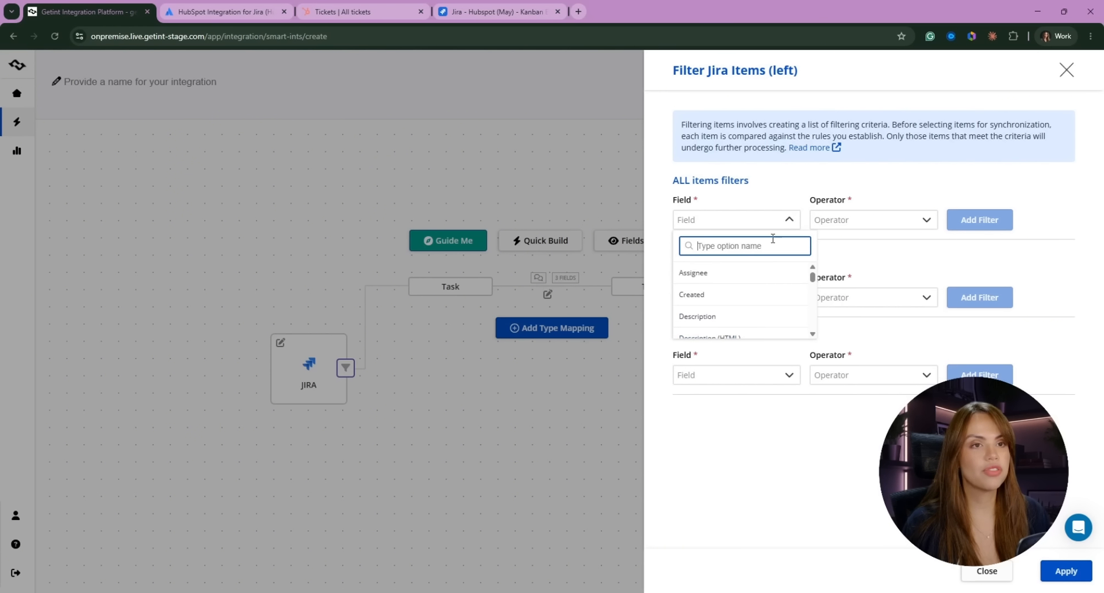
click(837, 224)
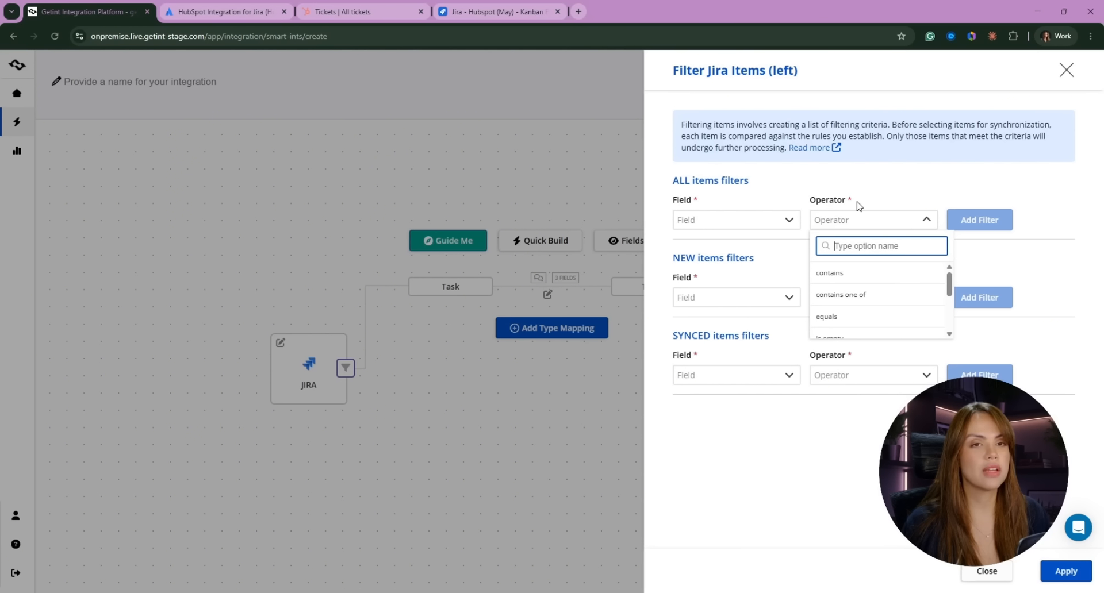
click(726, 224)
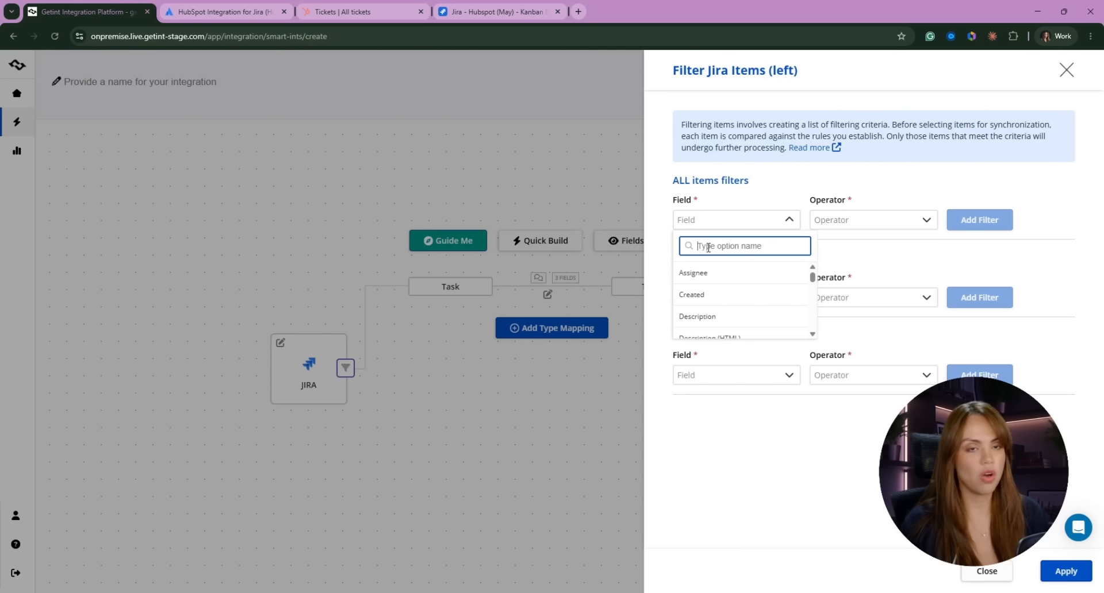
text(label)
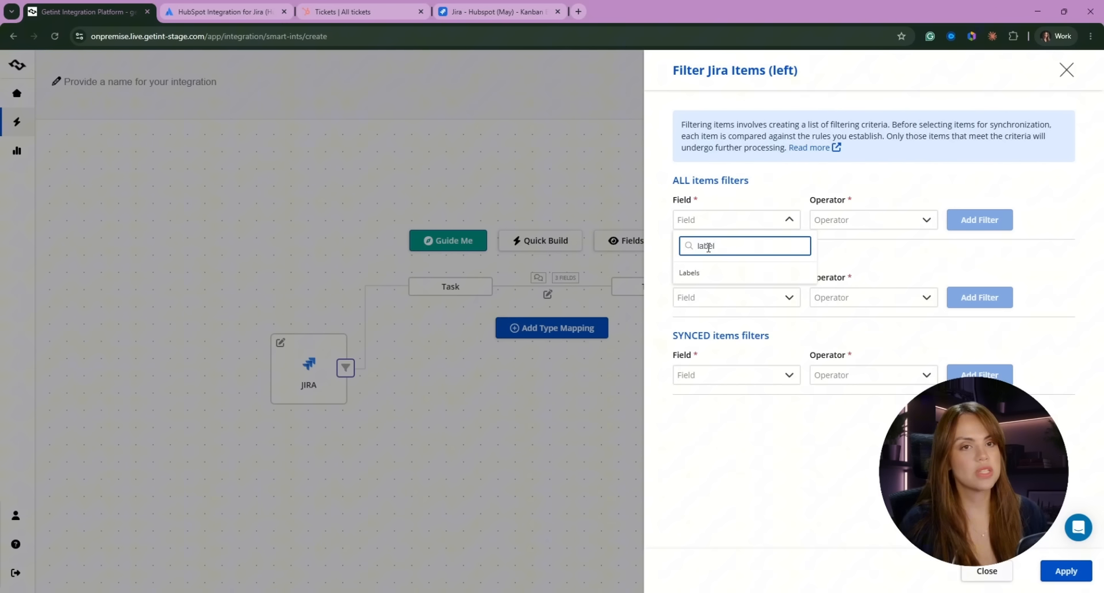
click(704, 276)
click(856, 216)
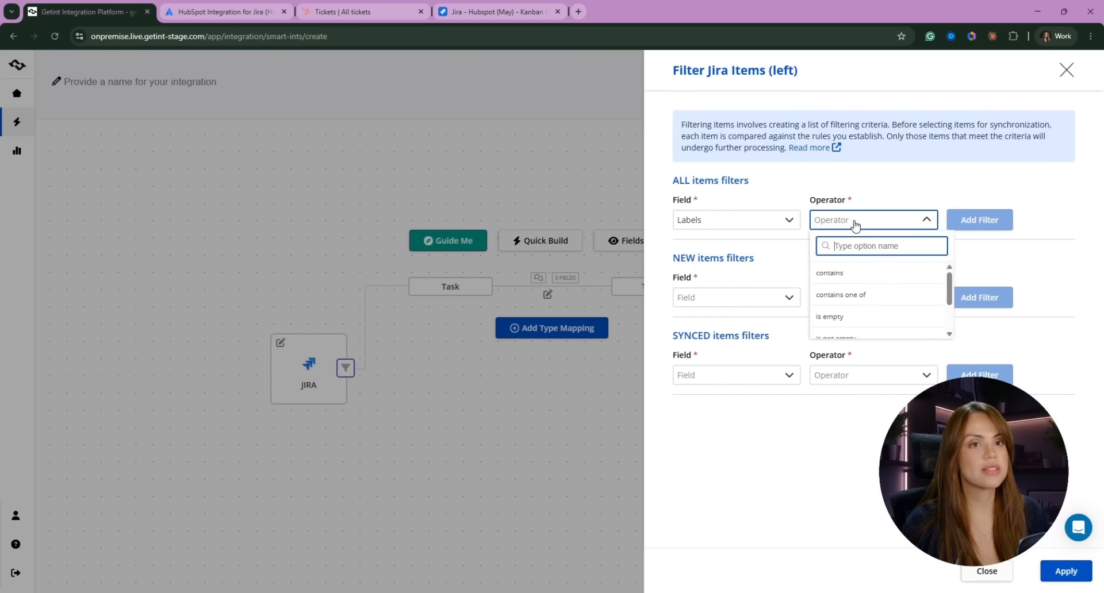
click(830, 277)
click(907, 222)
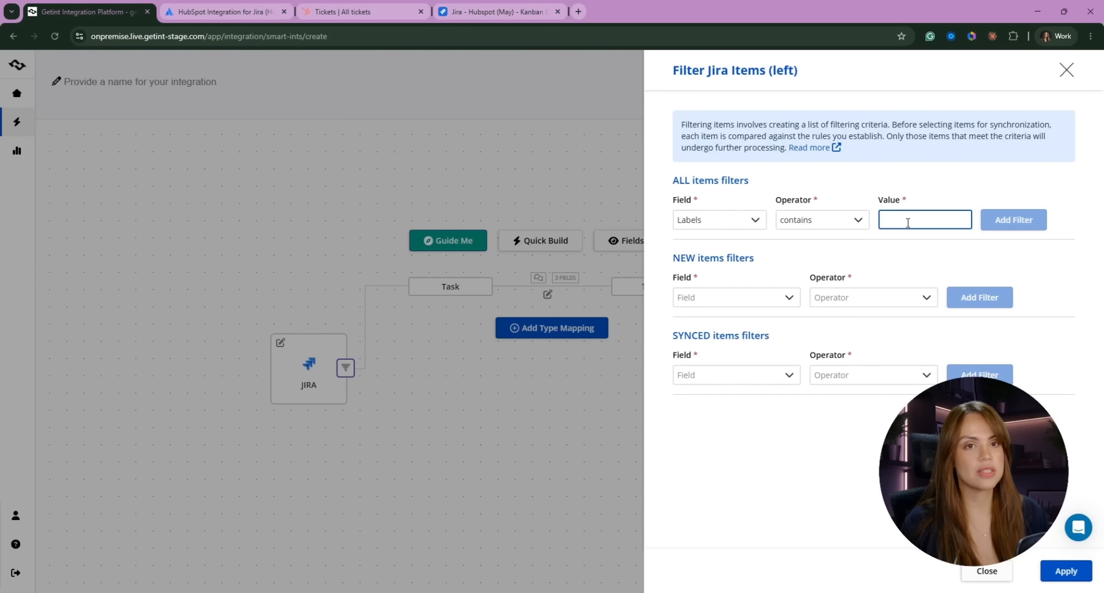
text(Sync)
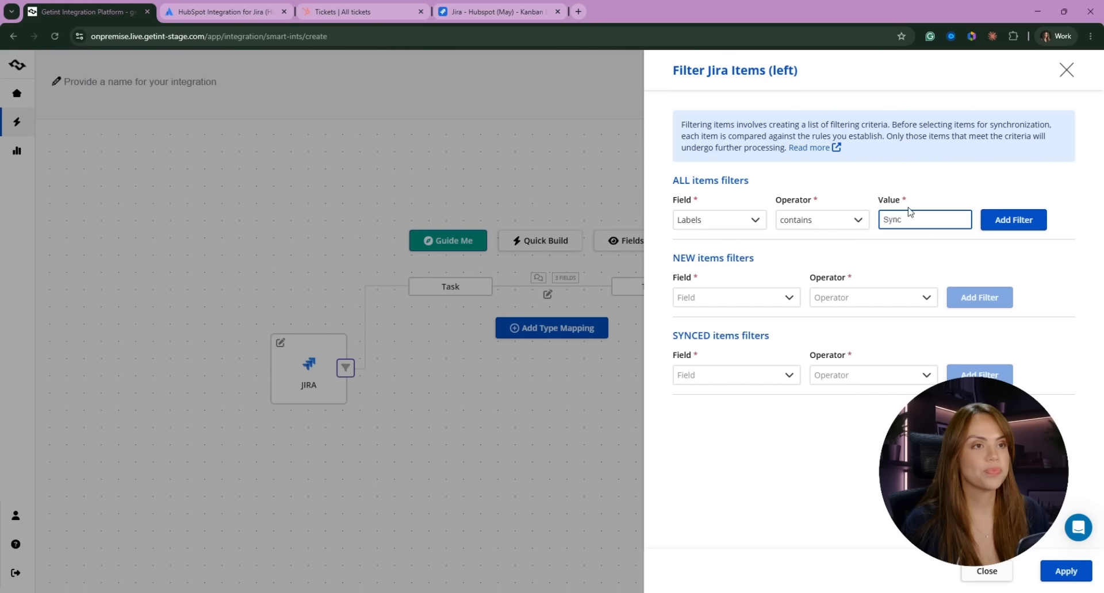
click(1003, 566)
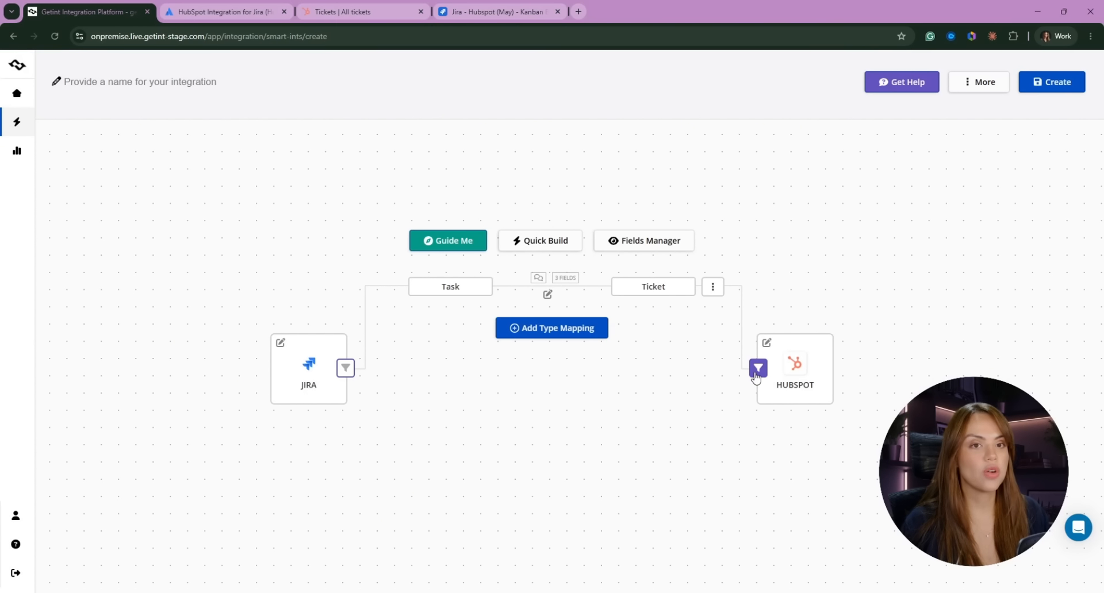
- Look through the fields available for filtering Hubspot items and close the filter settings
click(756, 374)
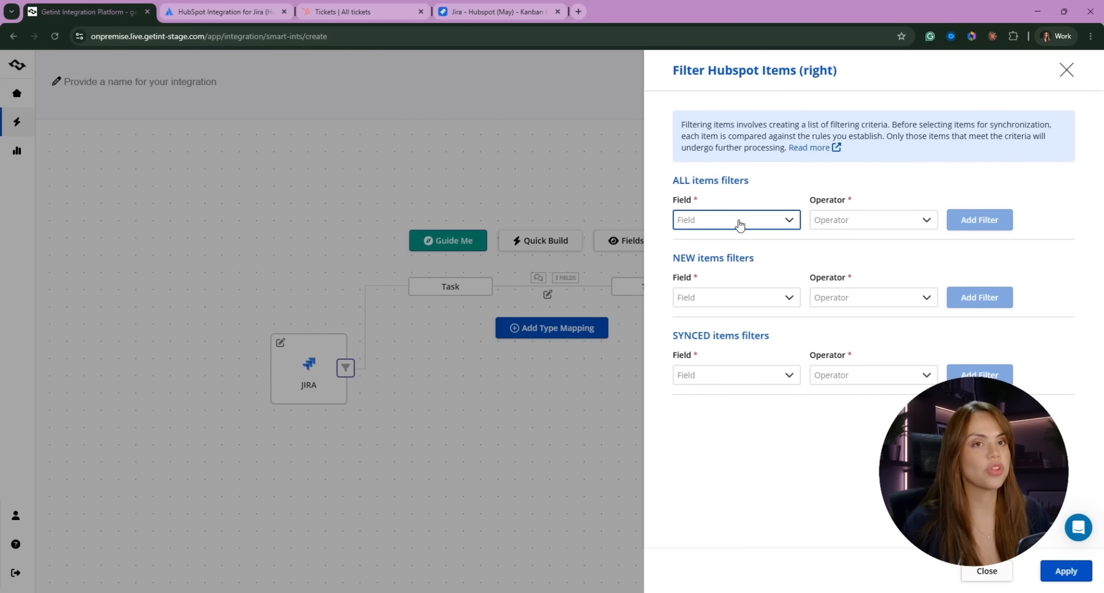
click(737, 221)
scroll(750, 287, down, 4)
click(767, 431)
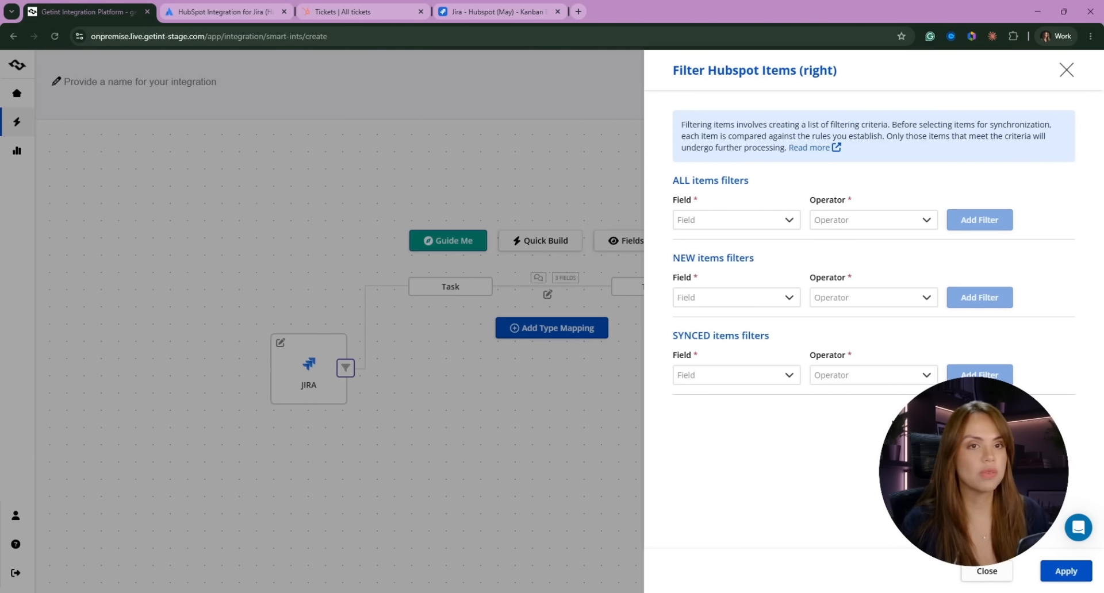
click(985, 571)
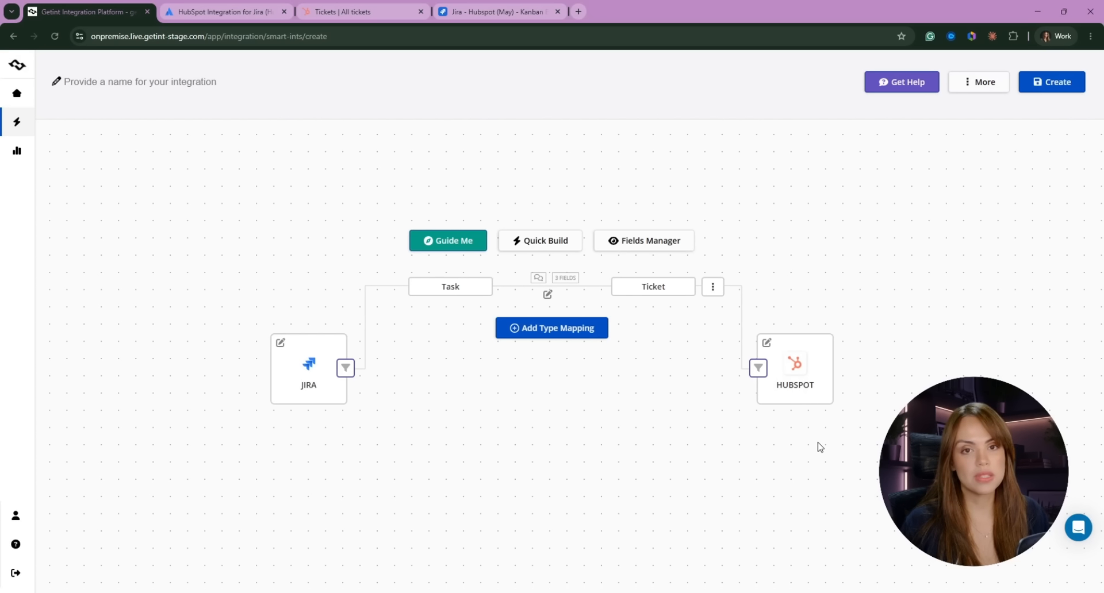
- Name the integration Hubspot Demo and create it, and check its latest runs
click(189, 80)
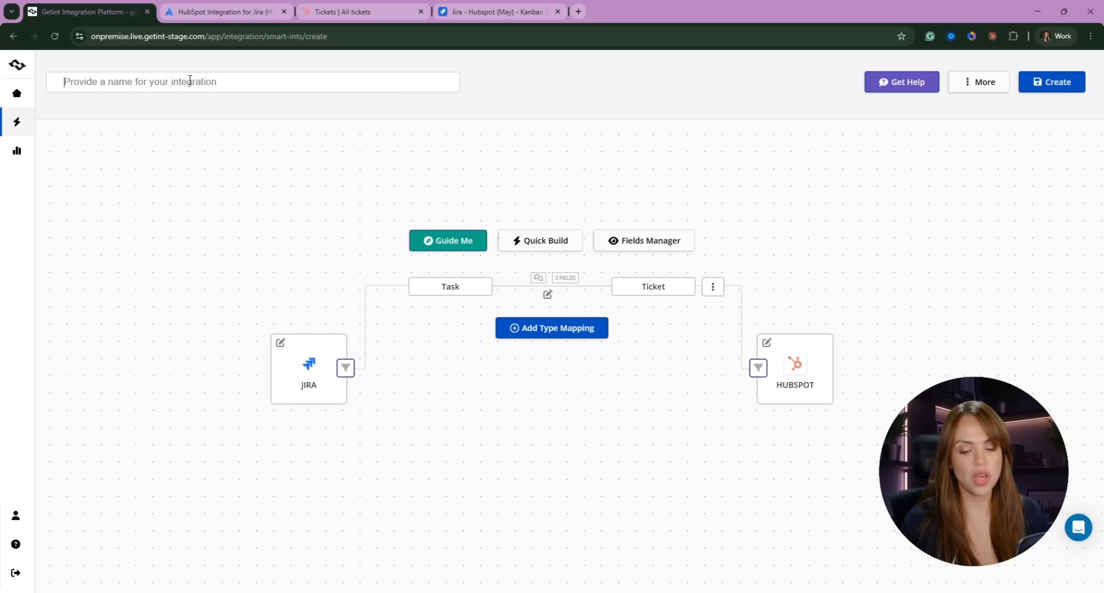
text(Hubspot)
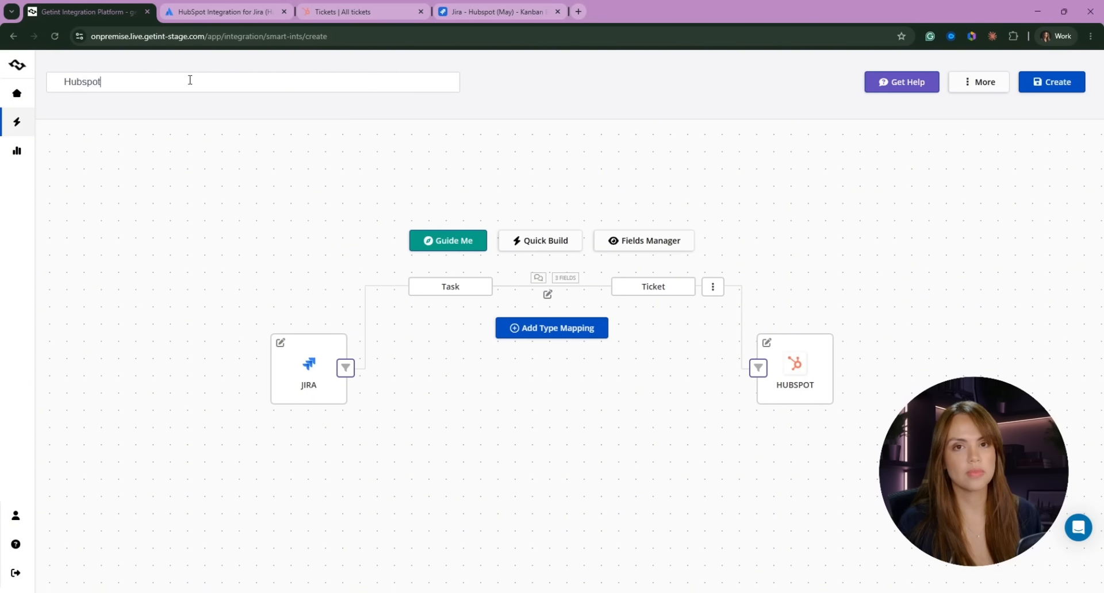
text(Demo)
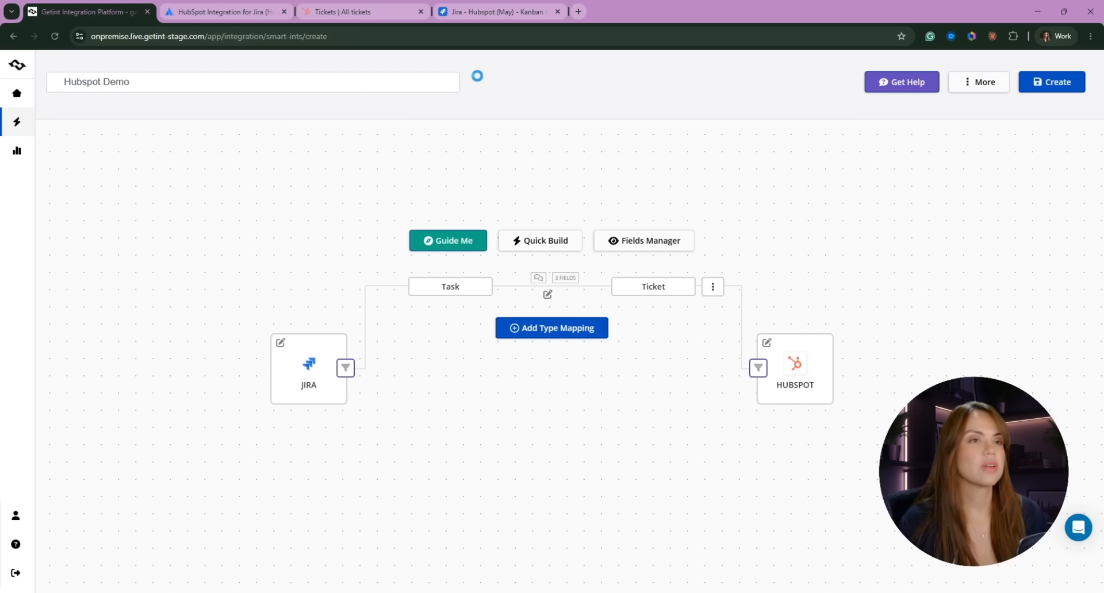
click(1041, 87)
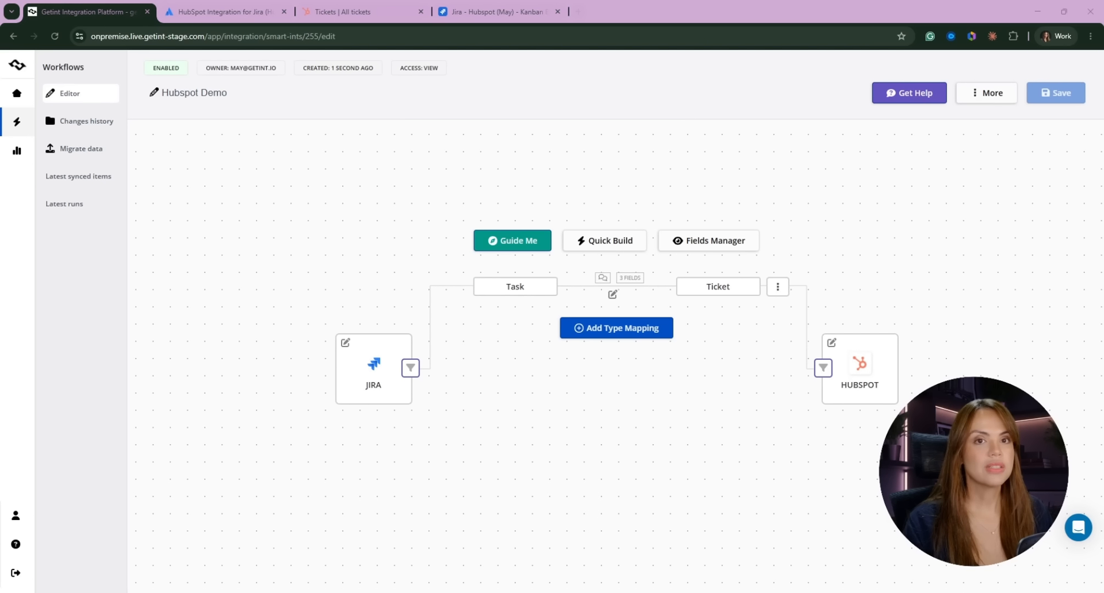
click(72, 204)
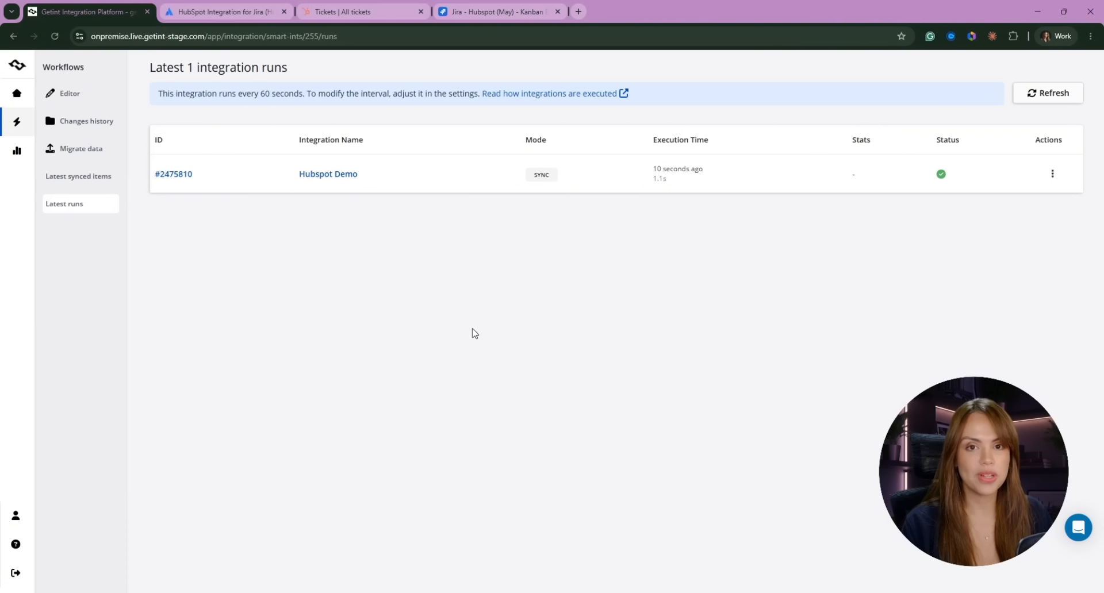
- Switch to Jira and create a task in Jira - Hubspot (May) with summary Testing demo and description Working on this
click(495, 11)
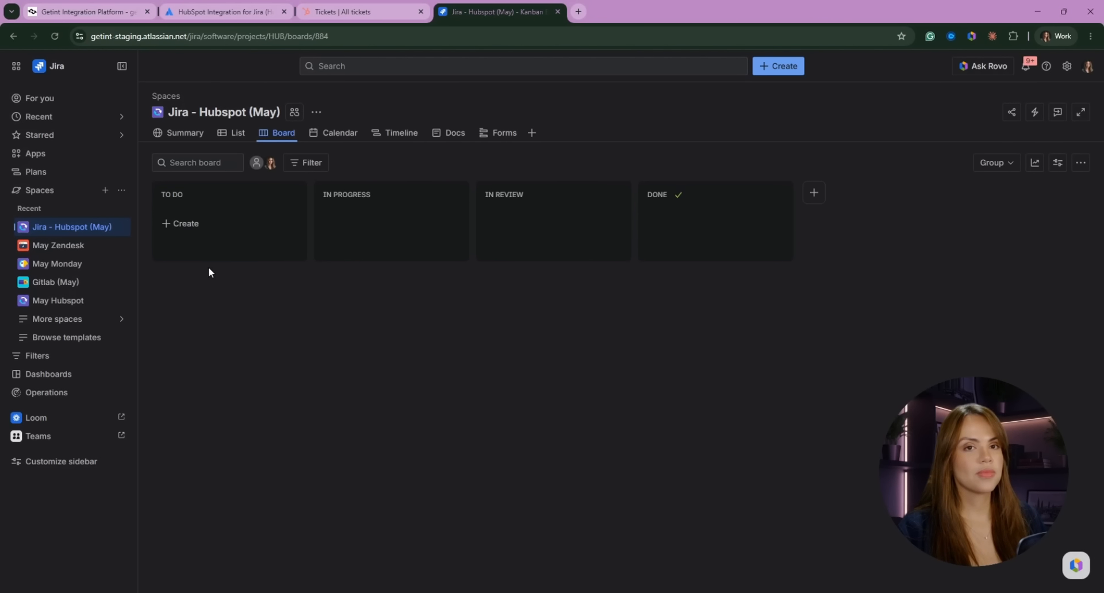
click(767, 67)
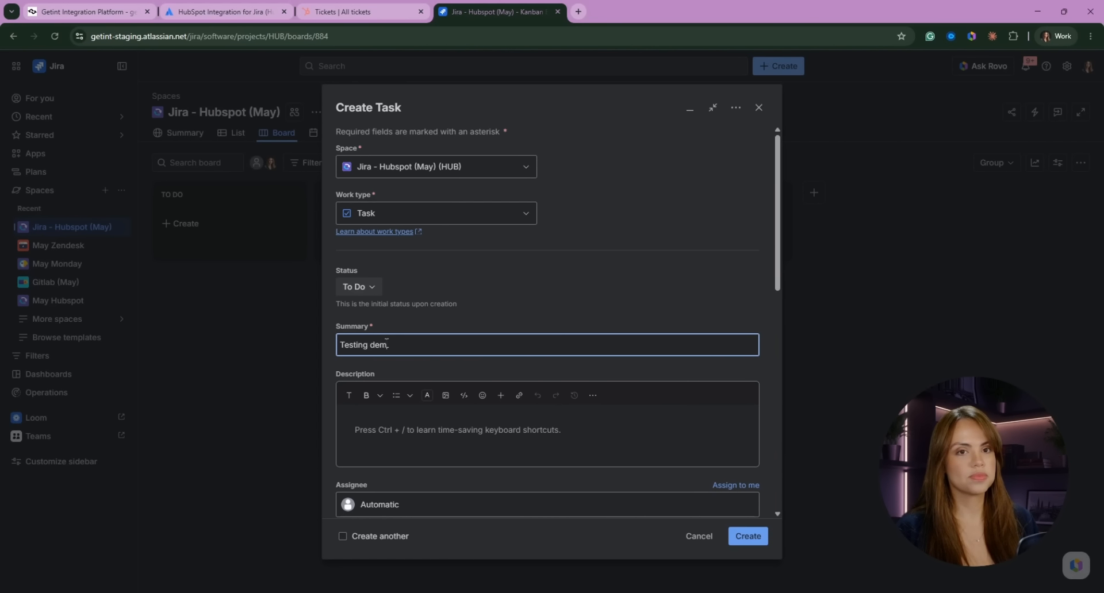
click(413, 429)
text(Working on this)
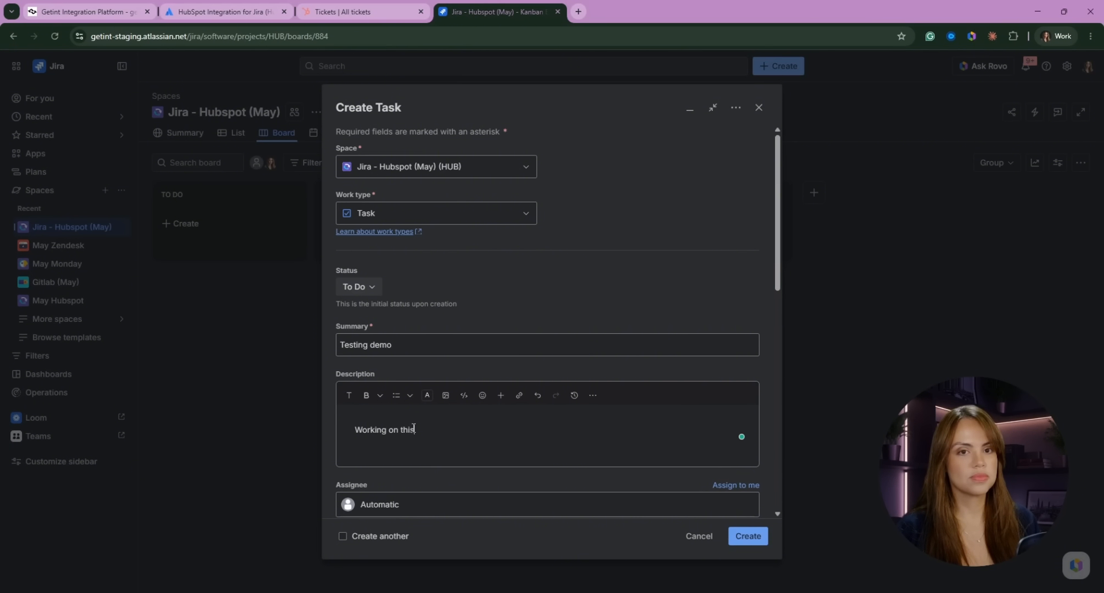
scroll(442, 452, down, 10)
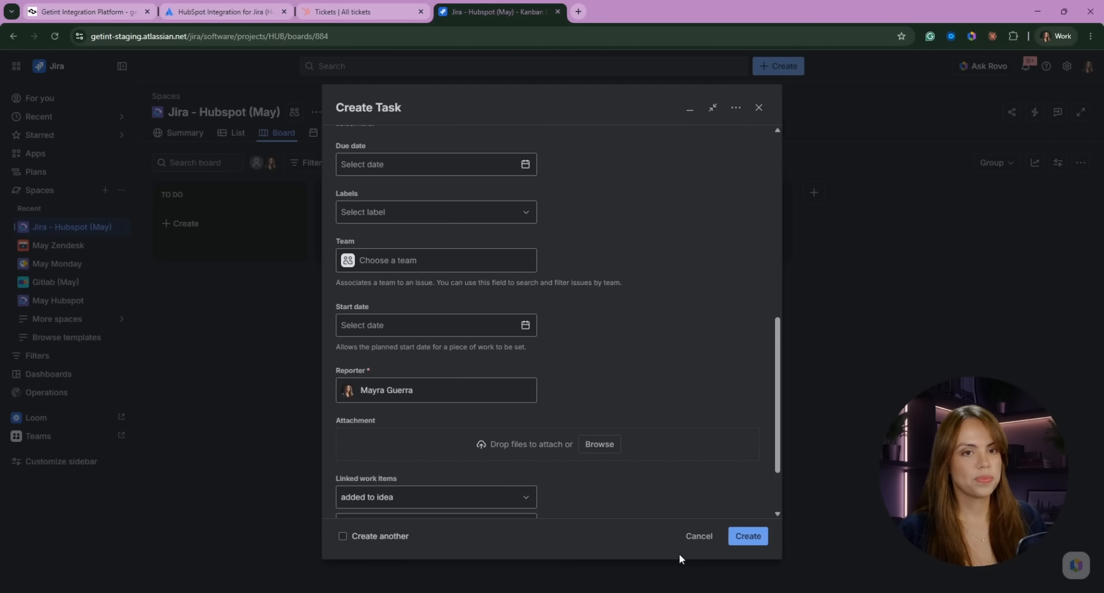
click(750, 541)
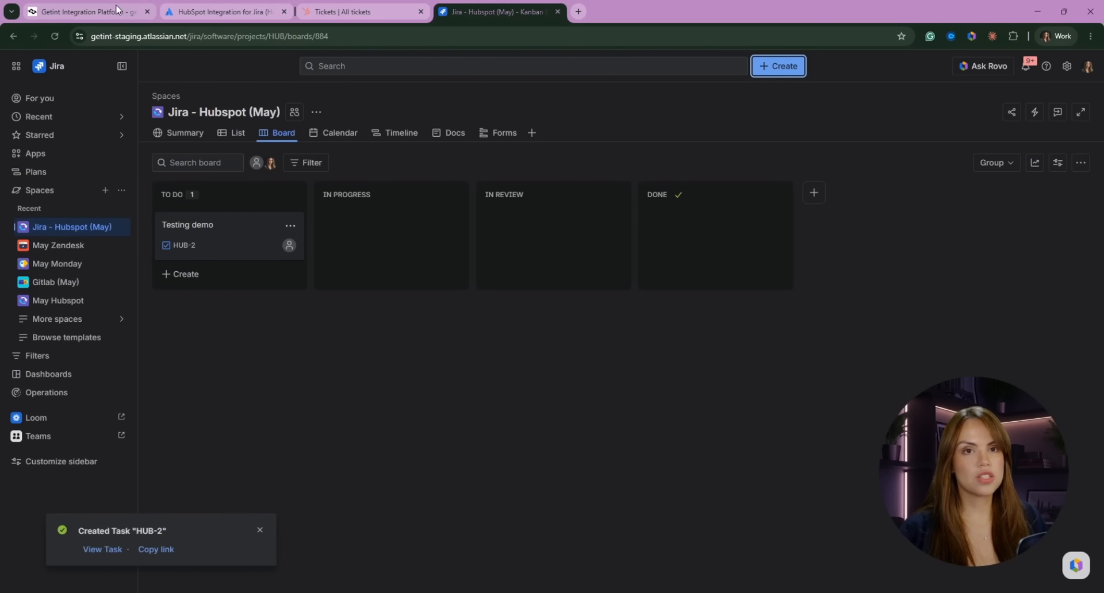
- Return to Getint, refresh the integration's latest runs and open the details of the newest run
click(107, 16)
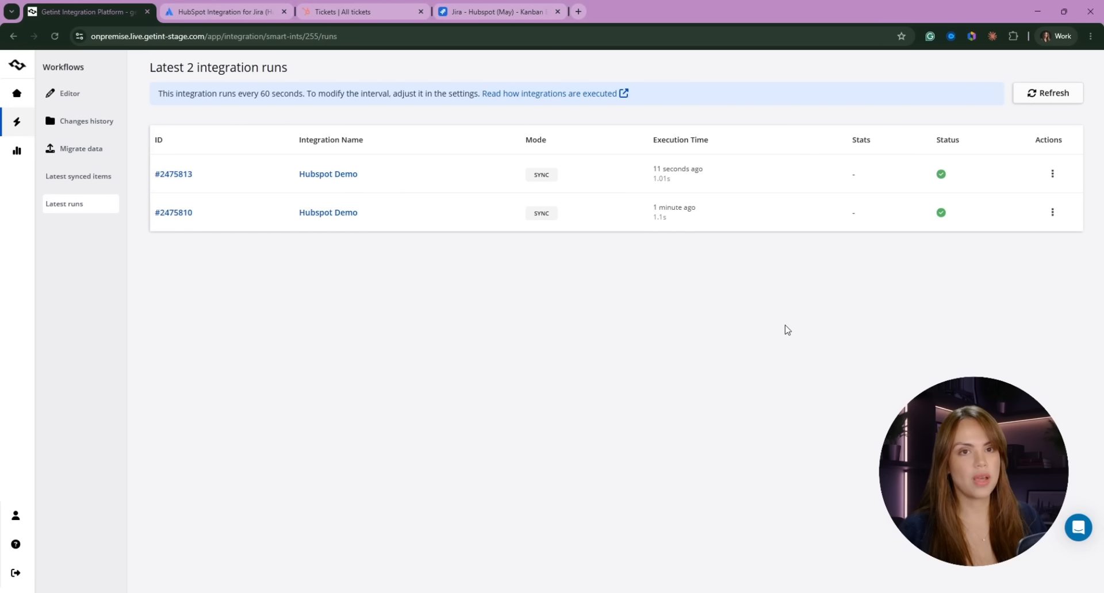
click(1042, 93)
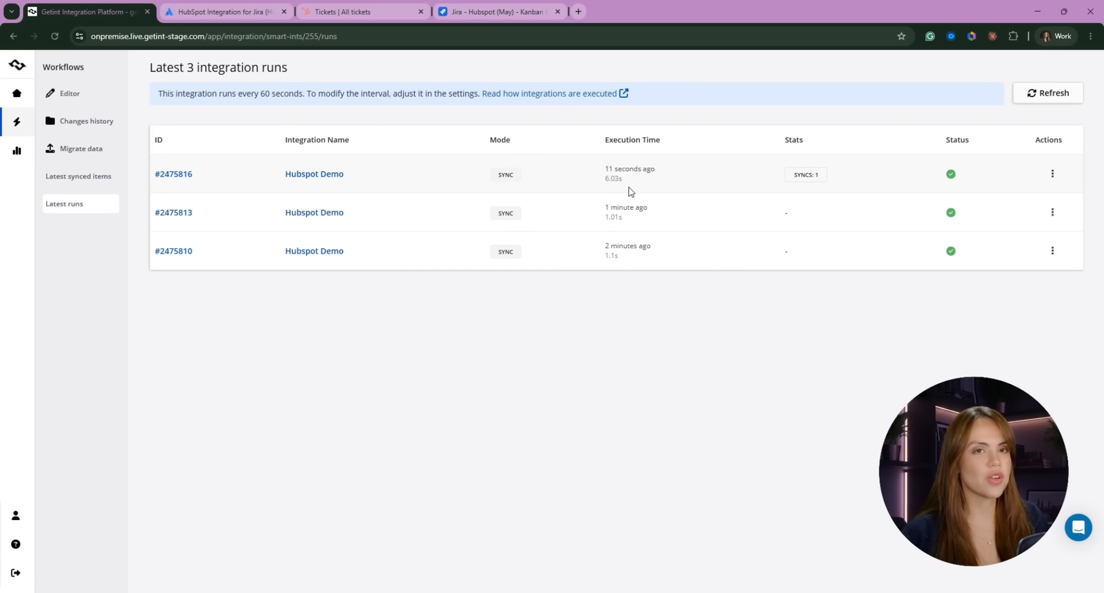
click(1051, 174)
click(989, 171)
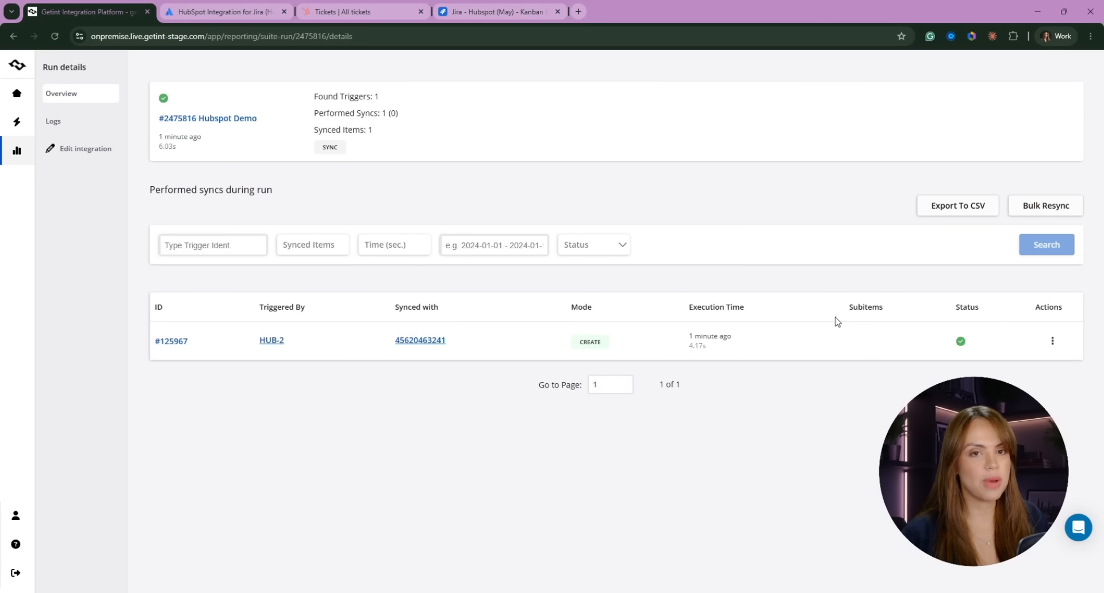
- Check the item data of HUB-2 and of its synced Hubspot ticket, and open the ticket in Hubspot
click(271, 342)
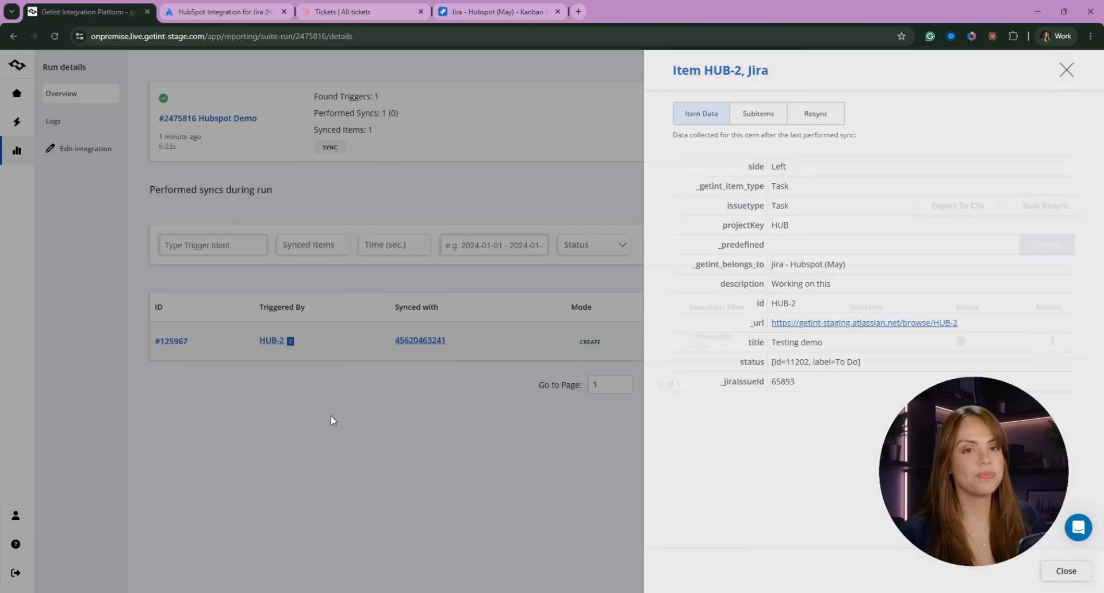
click(331, 418)
click(420, 341)
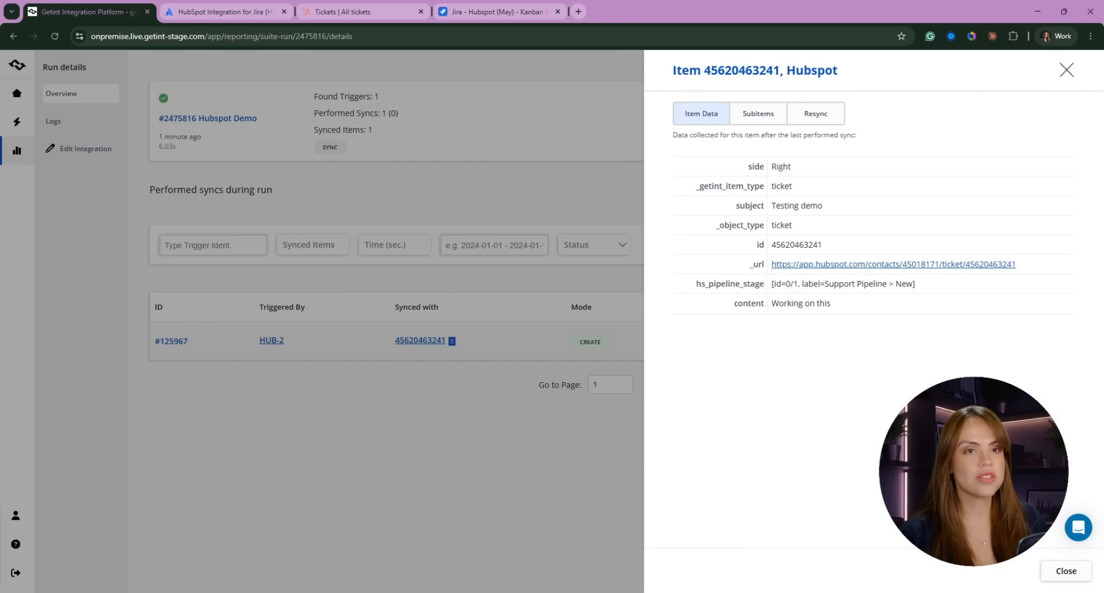
click(844, 265)
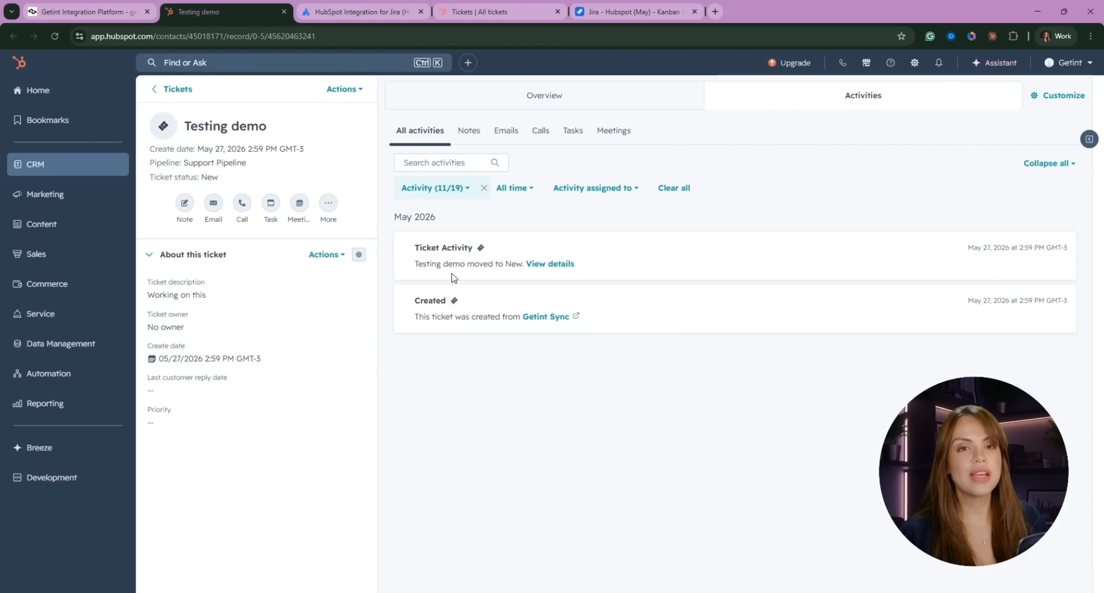
- Set the Testing demo ticket's status to Waiting on contact and add a note reading "testing for a demo call", then show all activities
click(212, 177)
click(278, 264)
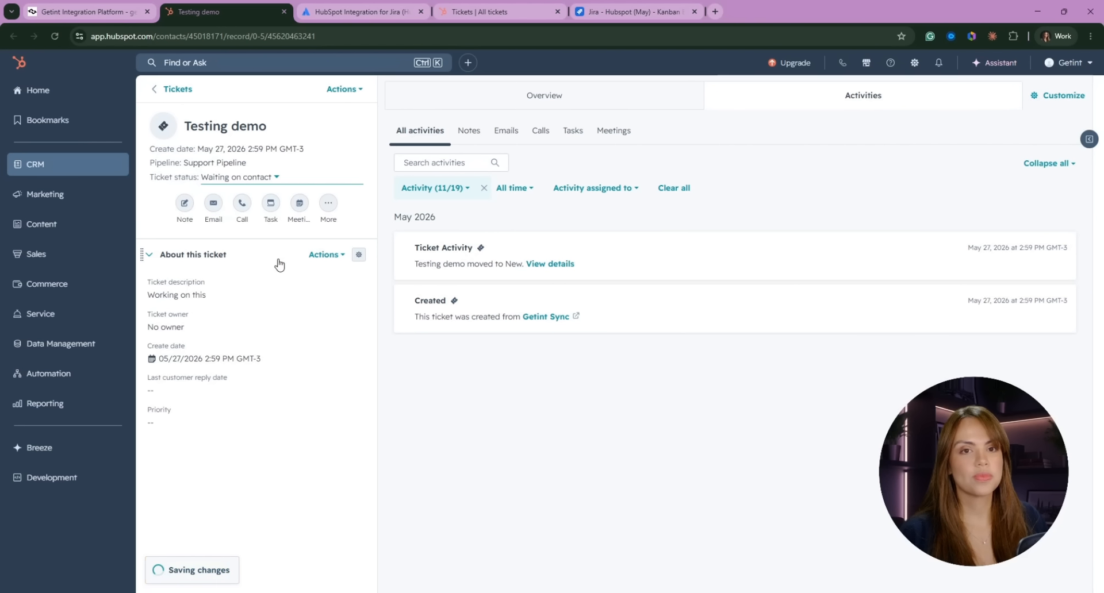
click(470, 131)
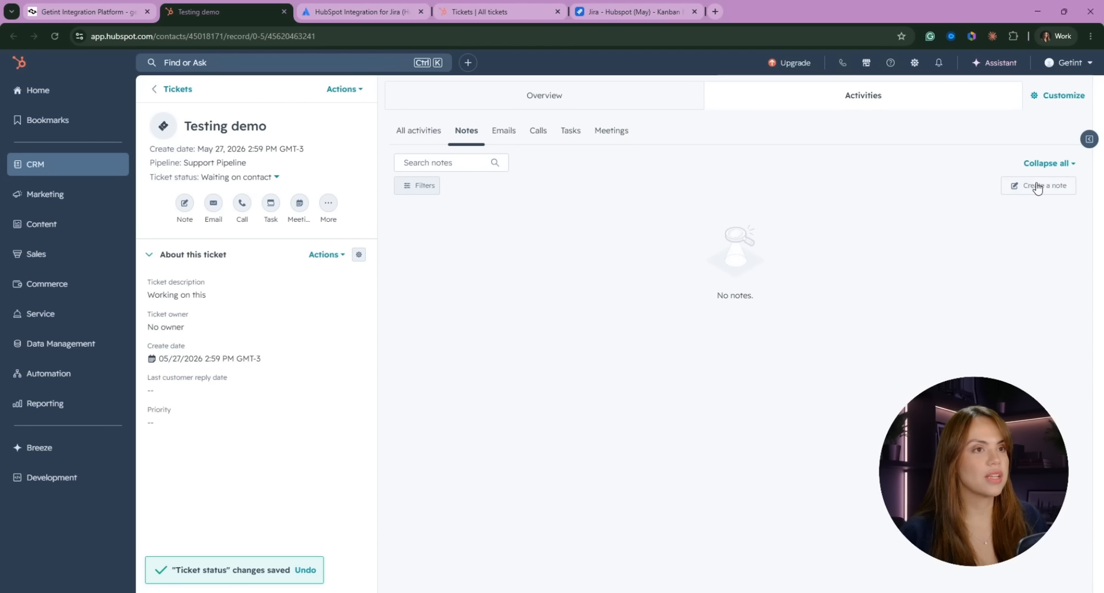
click(1048, 190)
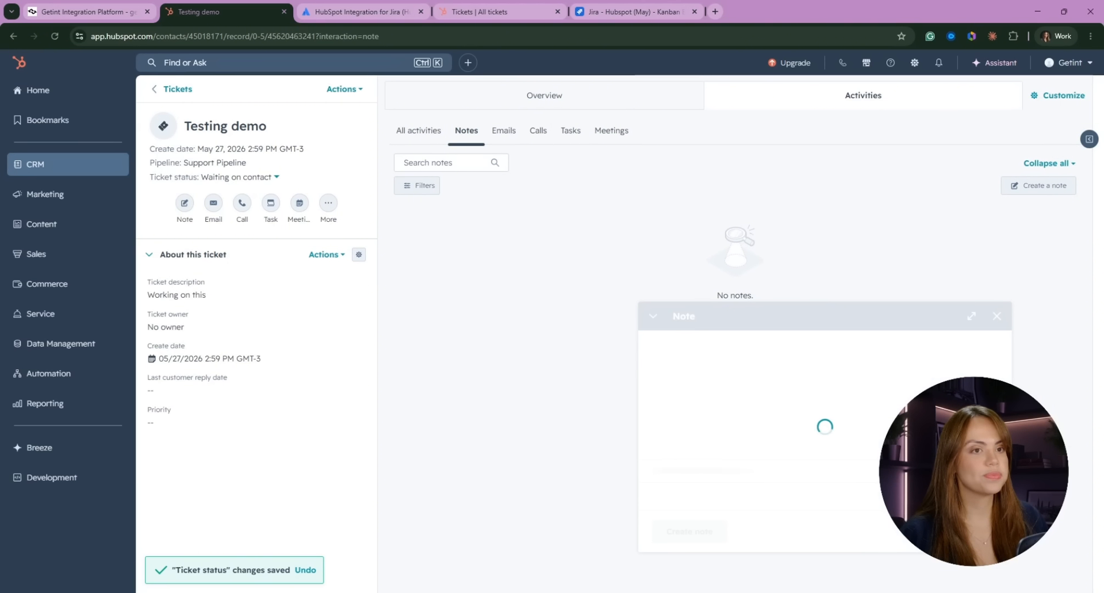
text(te)
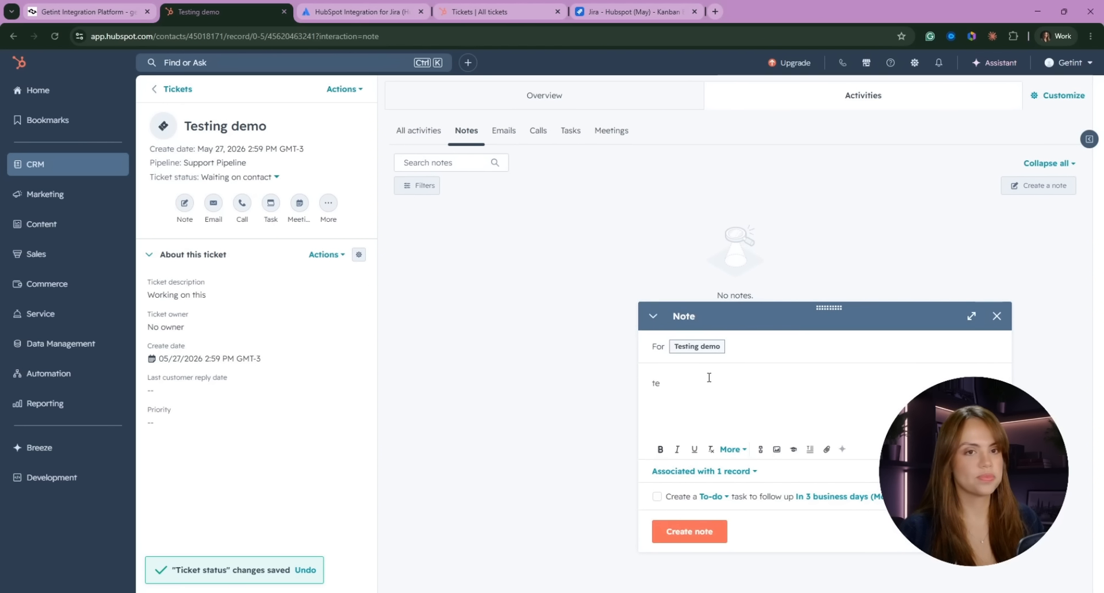
text(sting for a)
text( wd)
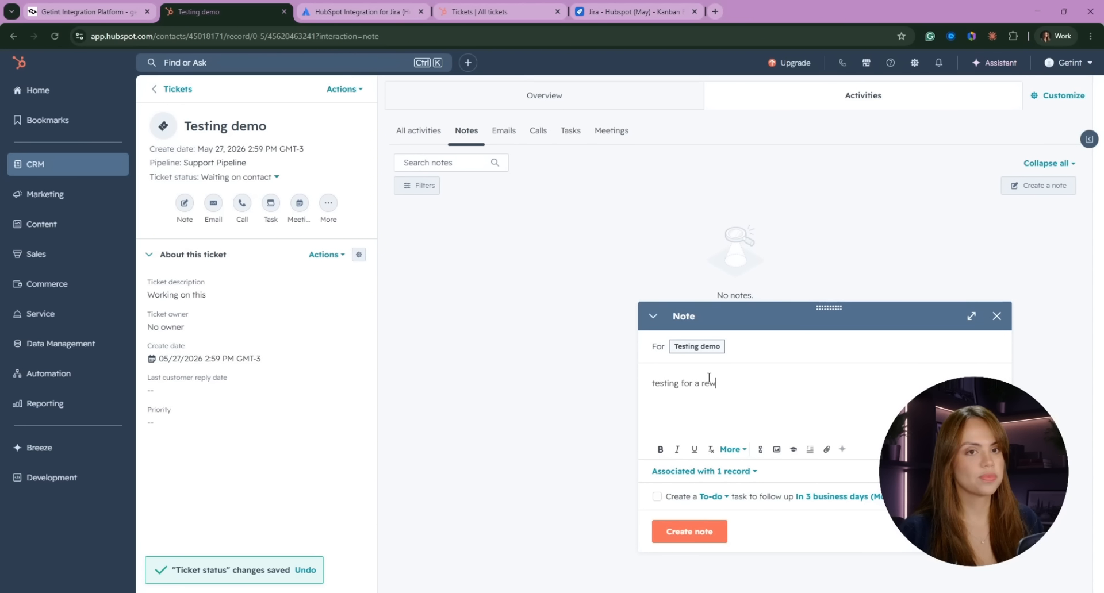
key(BackSpace)
key(BackSpace)
text(dewmno)
key(BackSpace)
key(BackSpace)
key(BackSpace)
key(BackSpace)
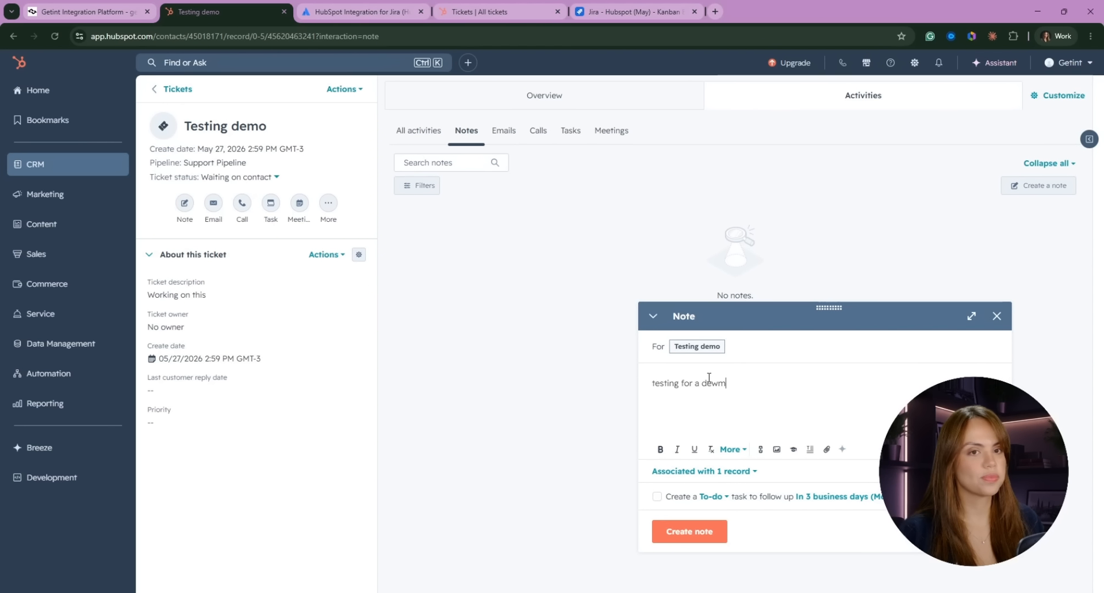
text(mo call)
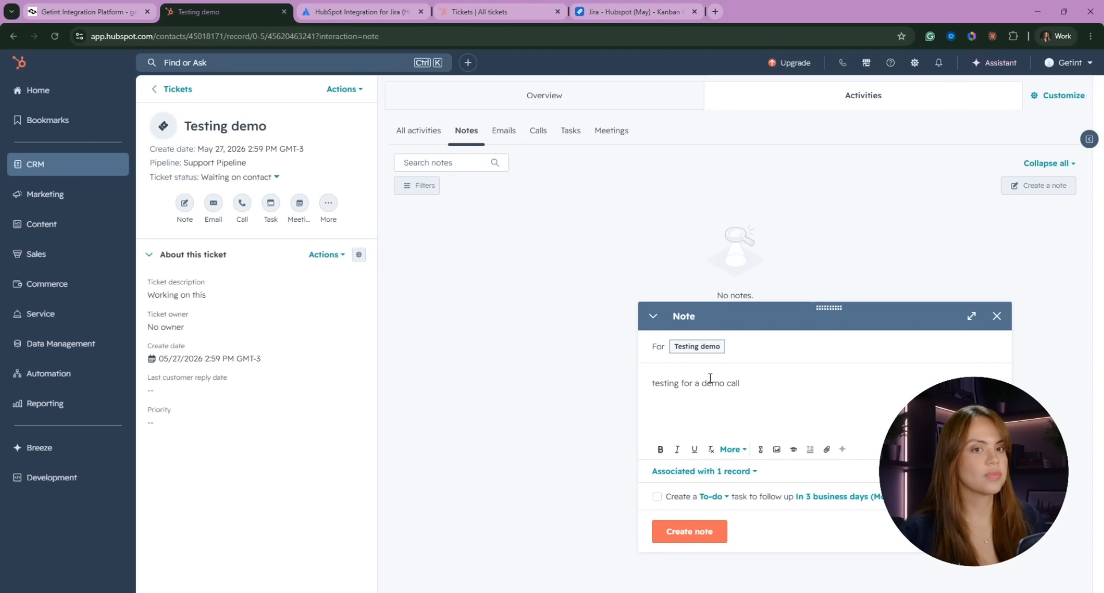
click(686, 541)
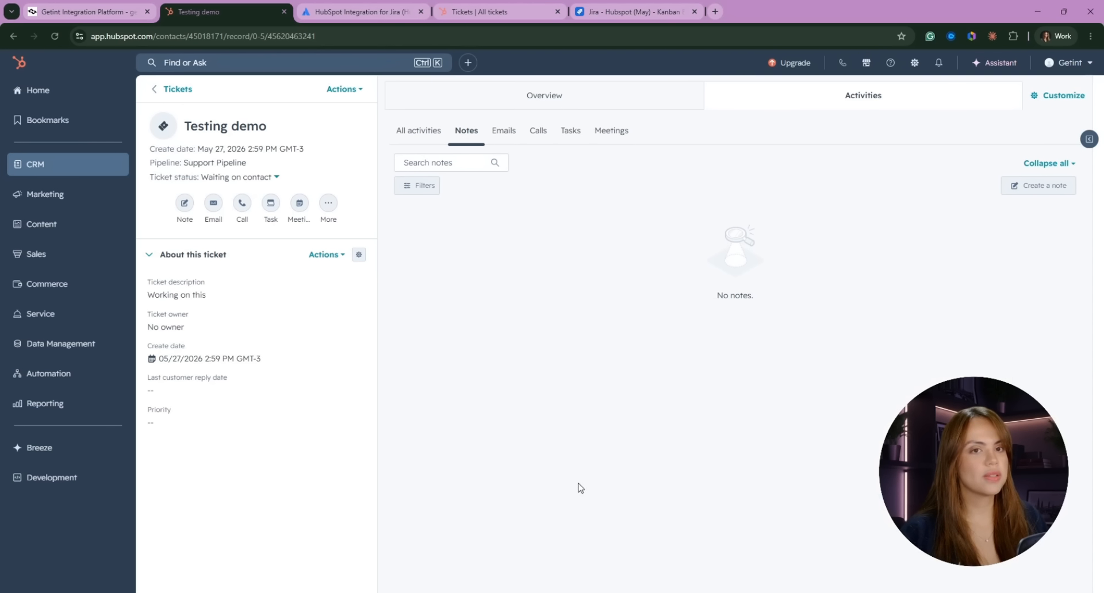
click(419, 131)
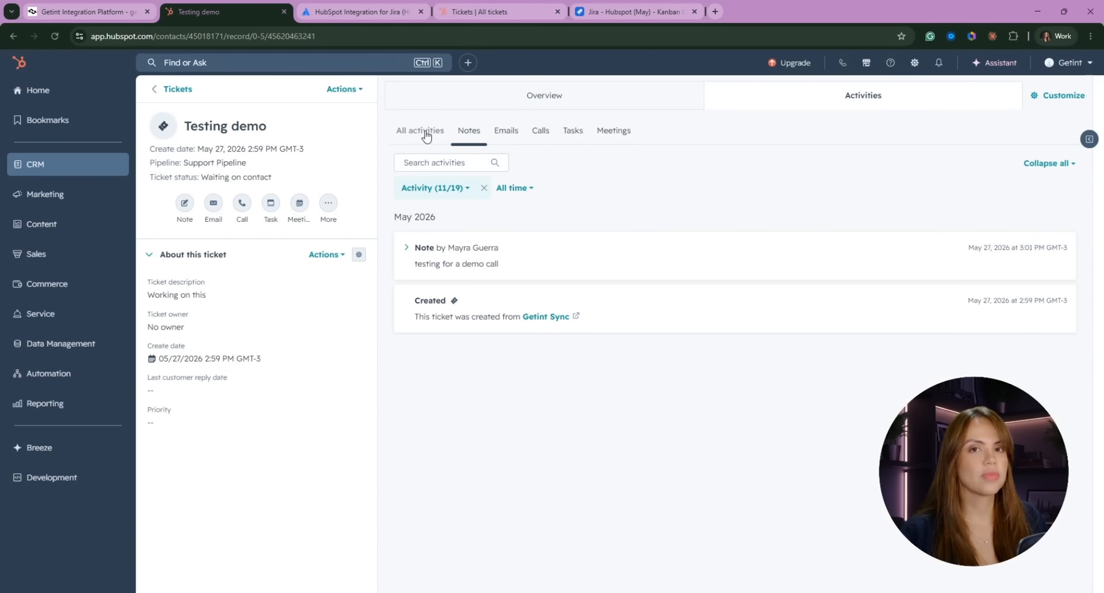
- Switch back to Getint and bring up the latest runs of the Hubspot Demo integration
click(85, 12)
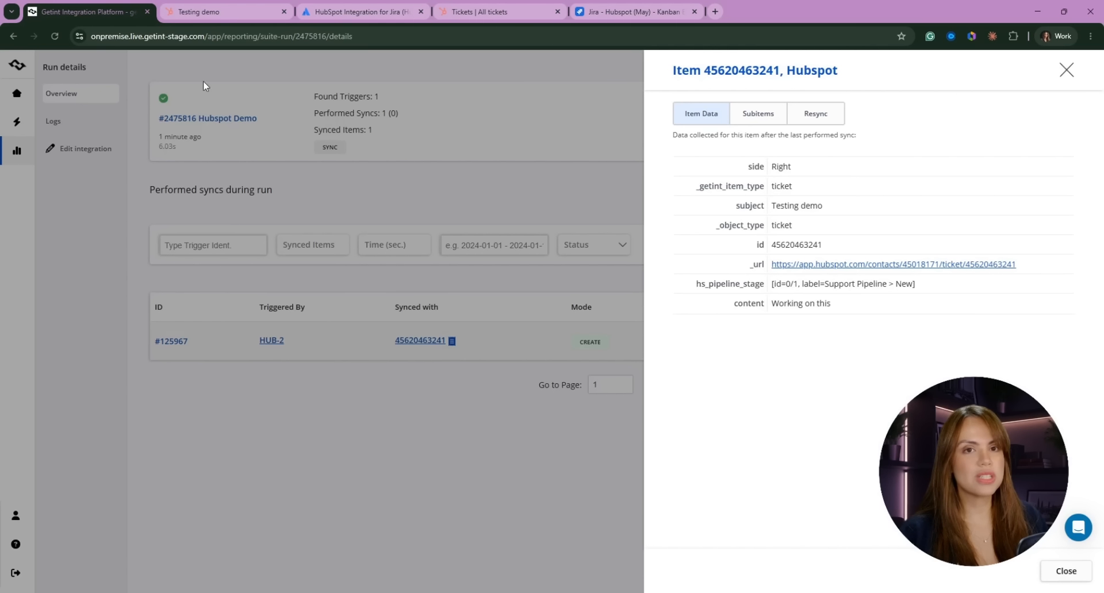
click(86, 149)
click(86, 149)
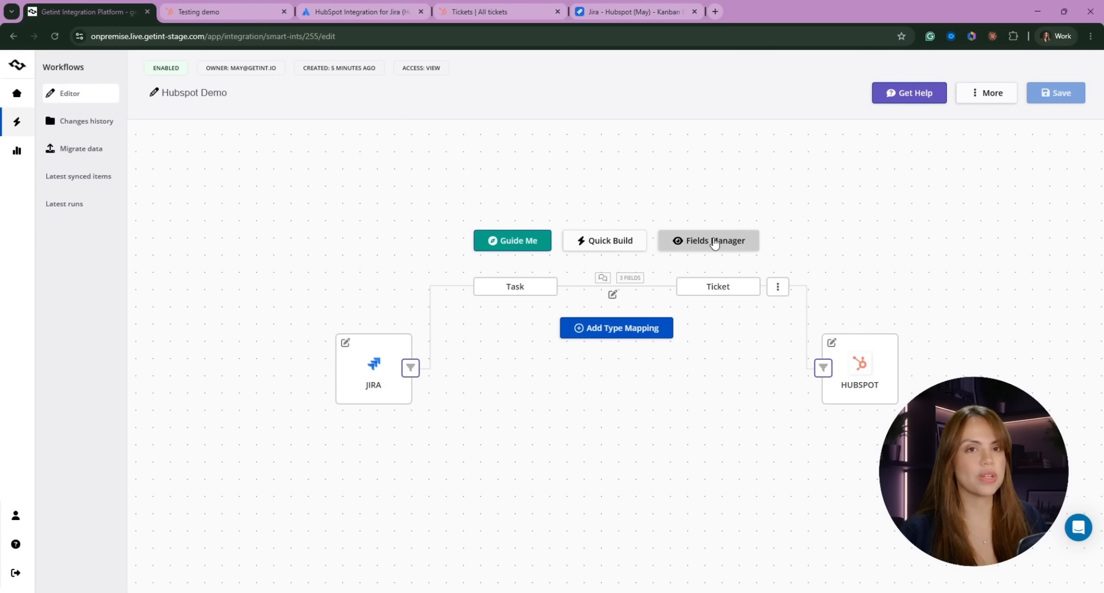
click(53, 202)
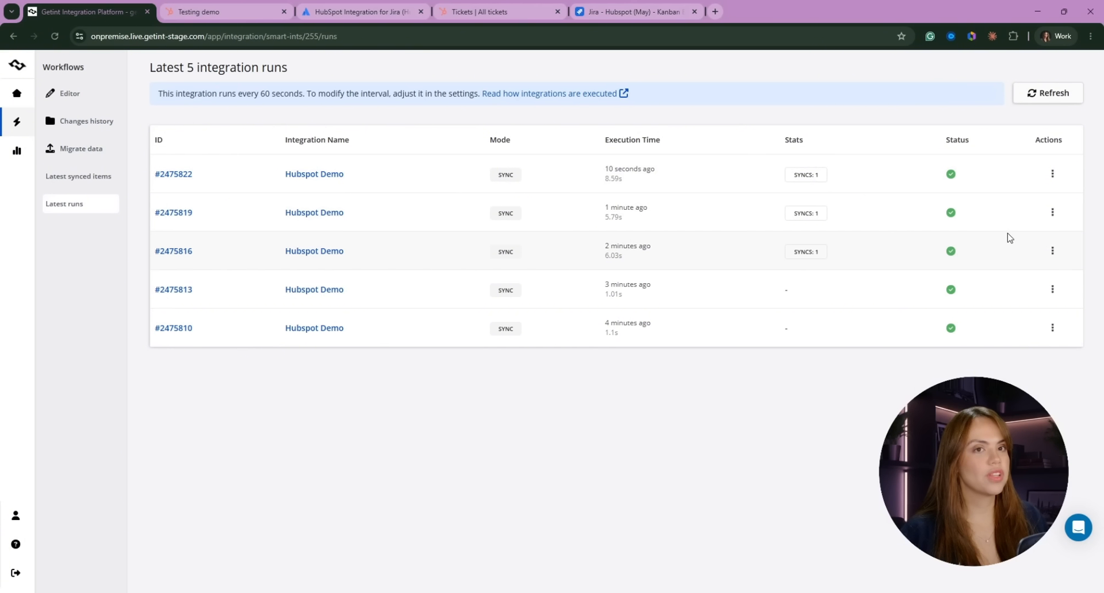
- Examine the newest run's details and the item data of HUB-2, and open that task in Jira
click(1058, 179)
click(985, 177)
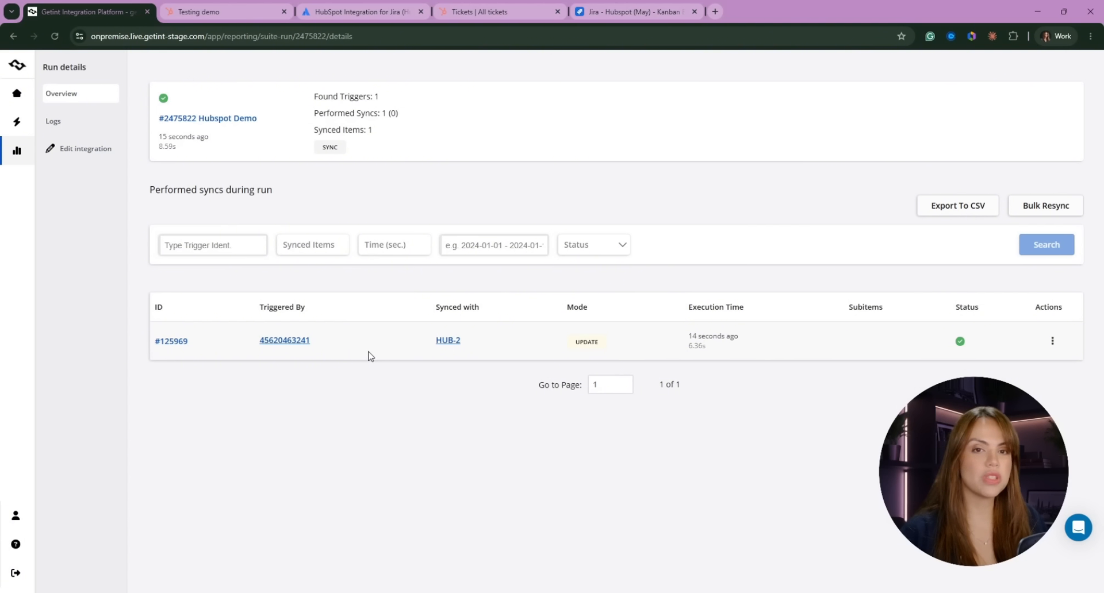
click(448, 341)
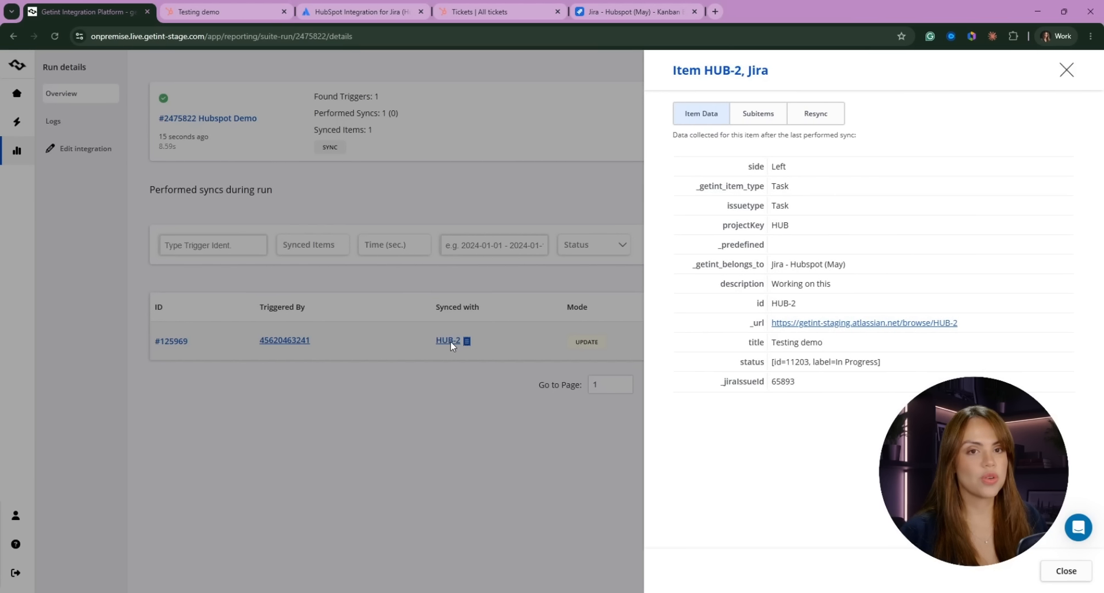
click(821, 326)
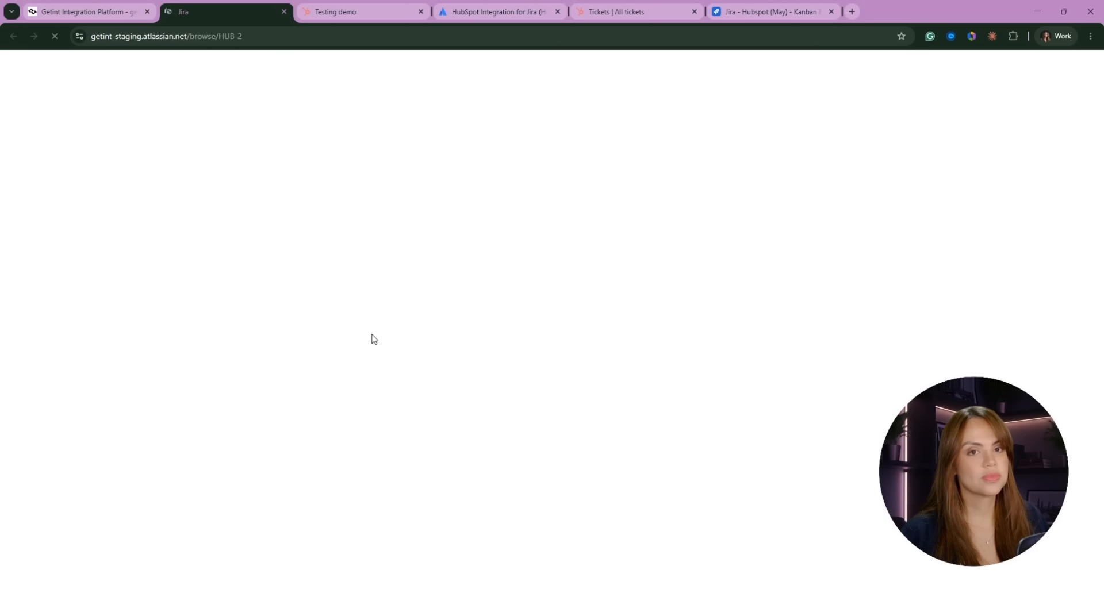